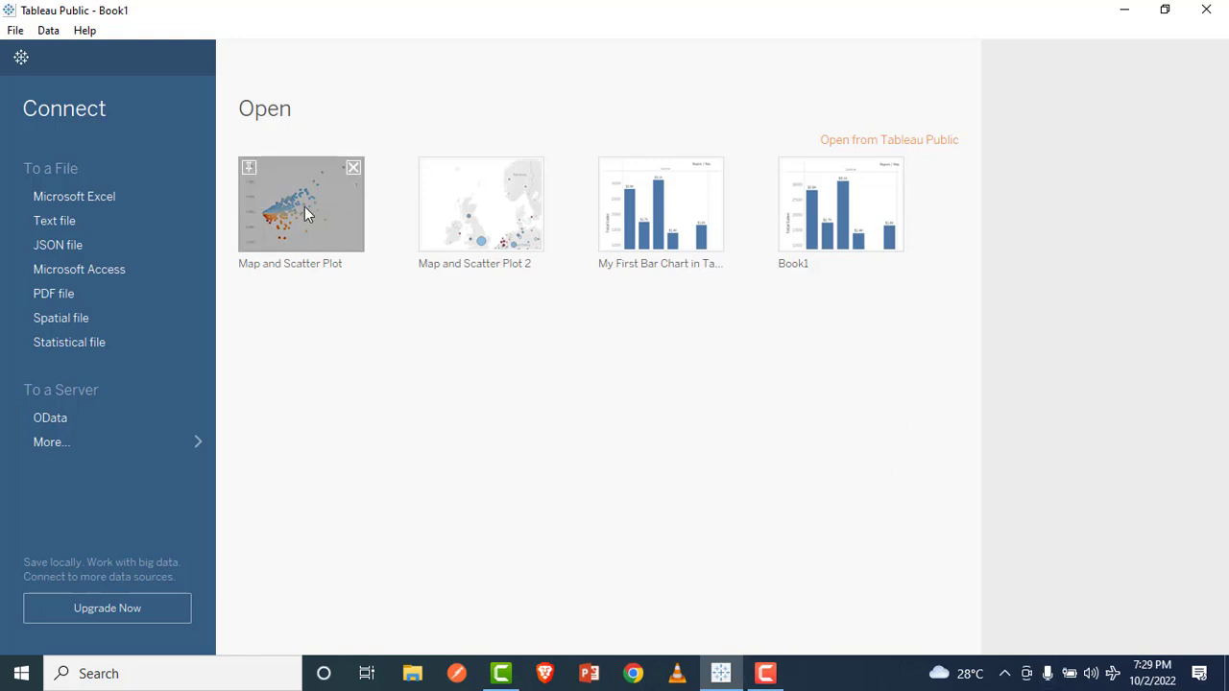
Step: Connect to the Microsoft Excel file P1-Airline-Comparison from the TB Data folder
left_click(137, 197)
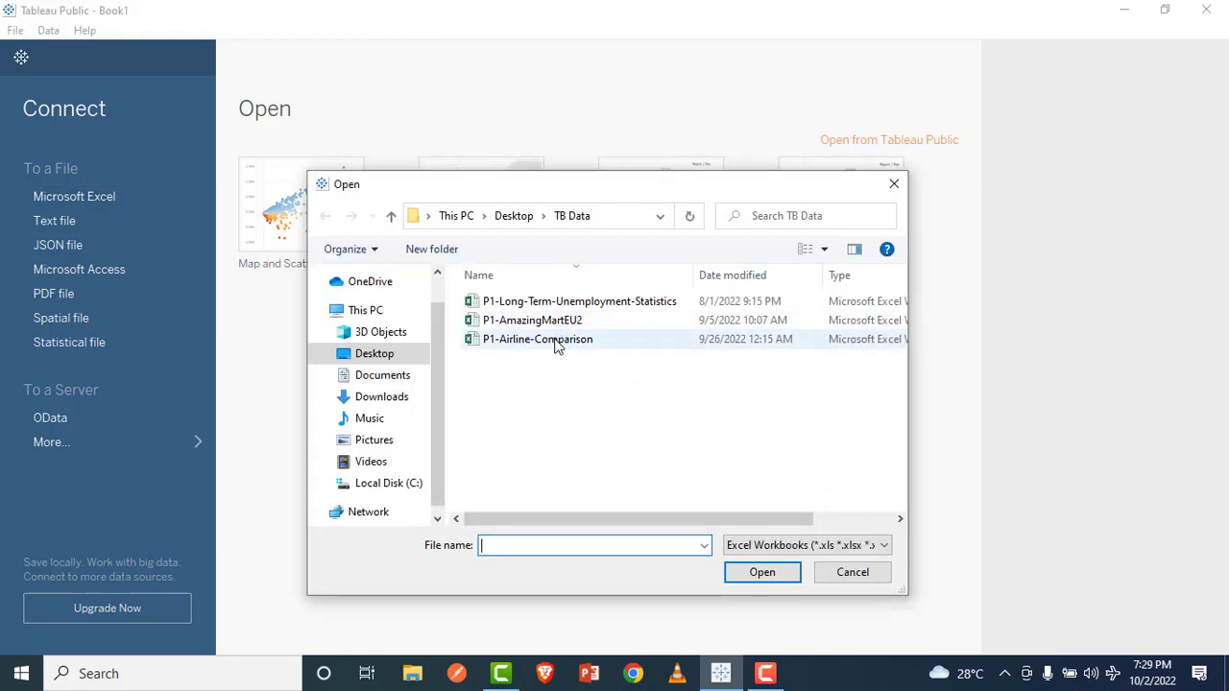
left_click(566, 346)
left_click(762, 573)
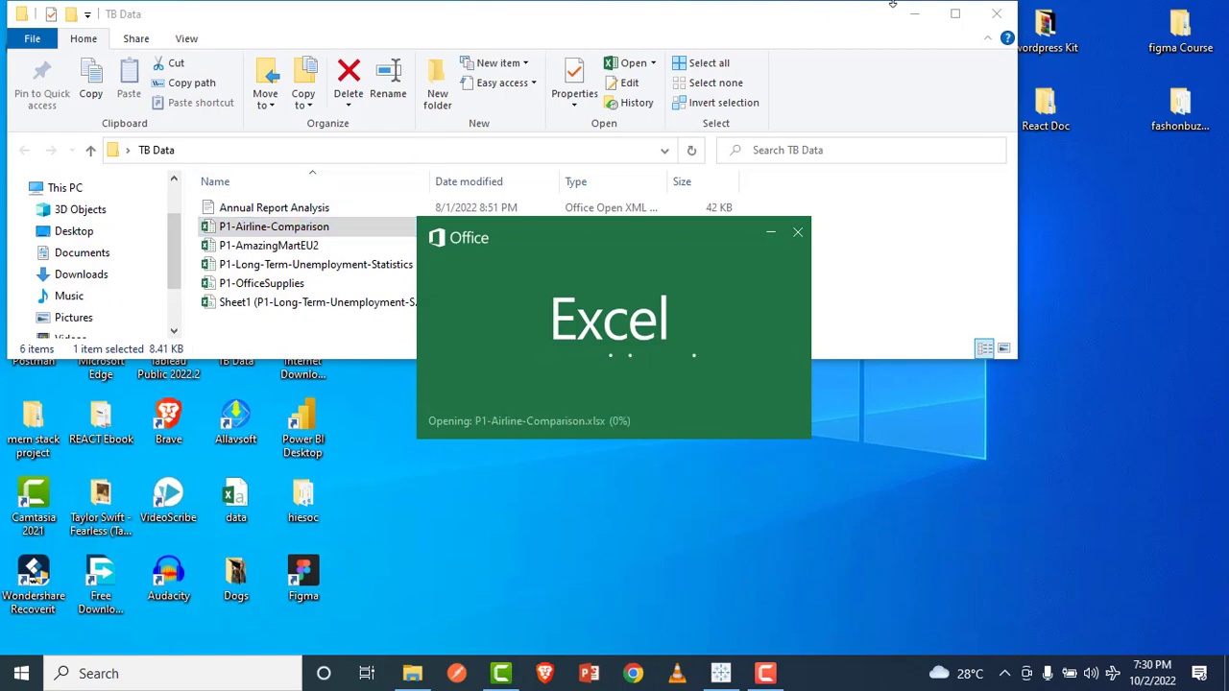
Step: Minimize the TB Data folder window, switch to Excel and maximize the P1-Airline-Comparison workbook
left_click(915, 15)
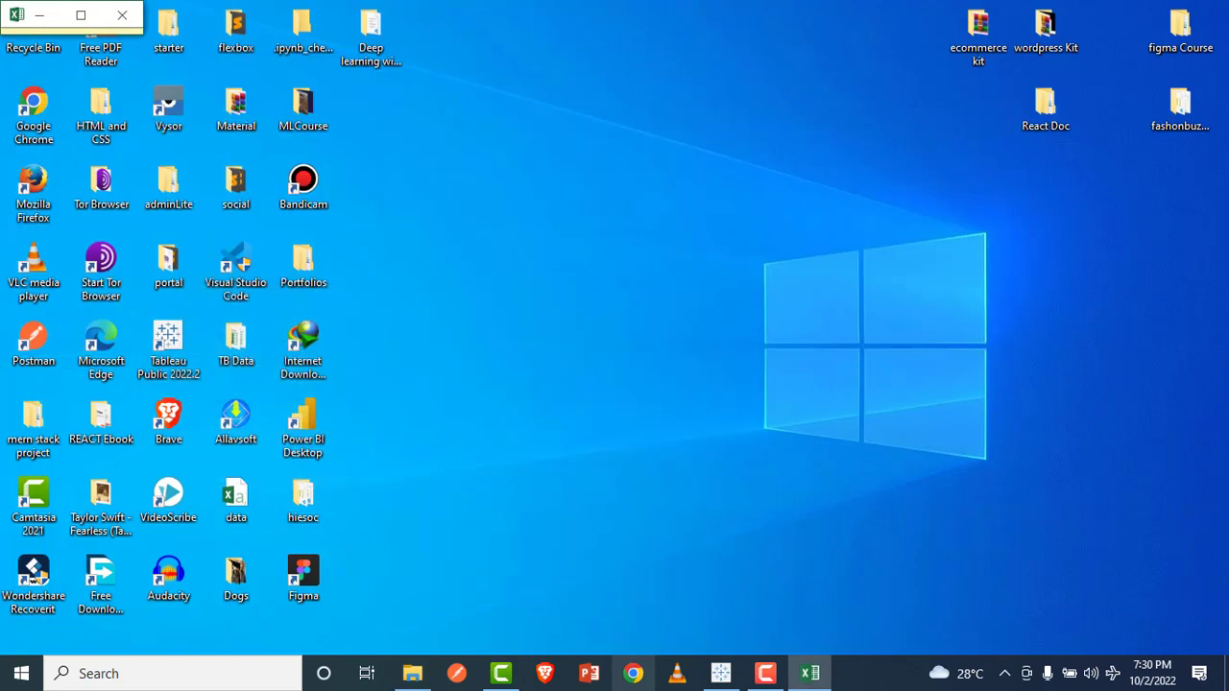
left_click(809, 674)
left_click(809, 674)
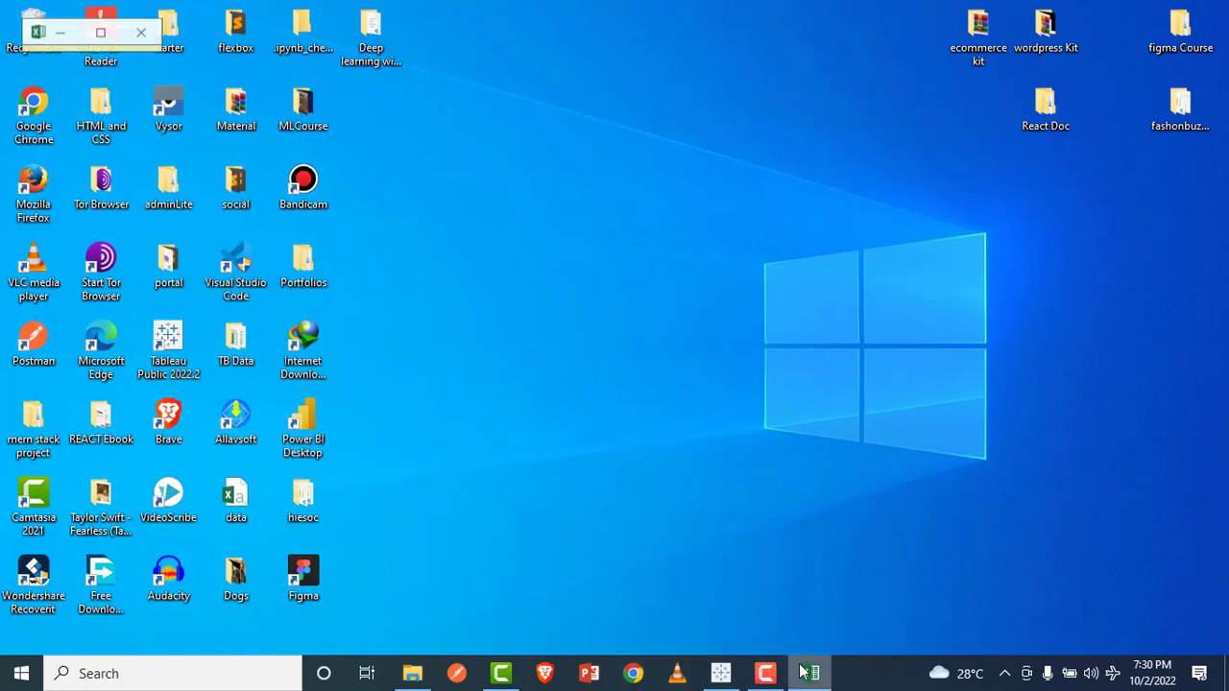
left_click(80, 14)
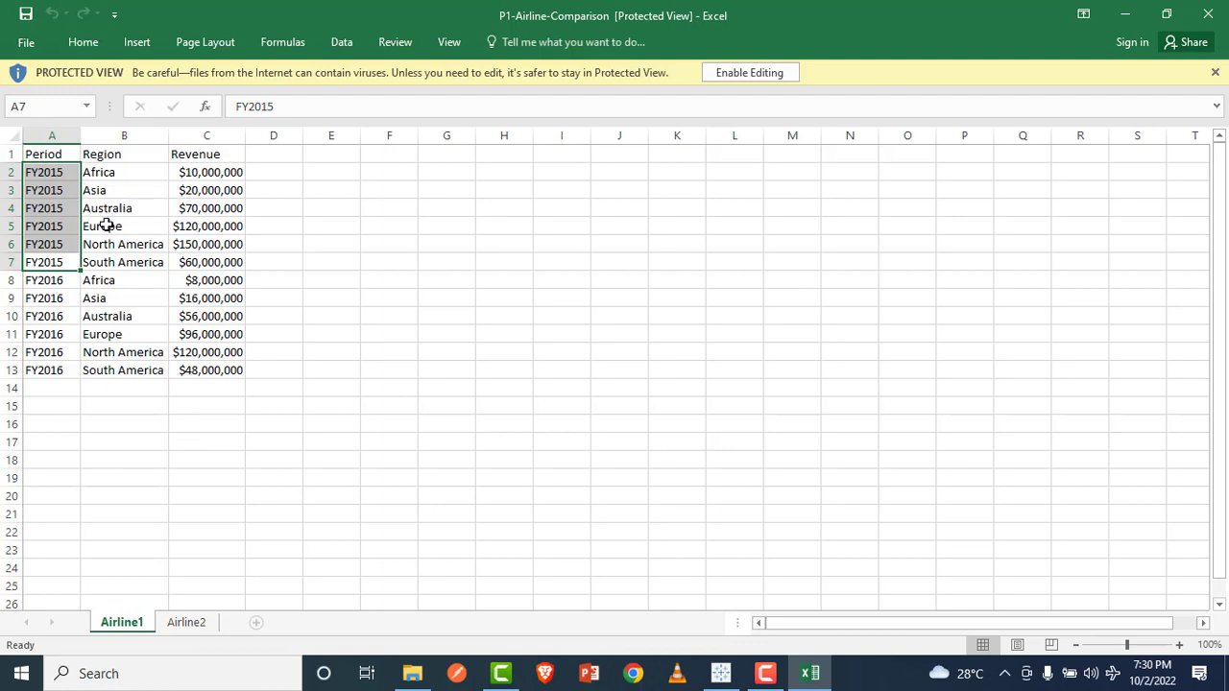
Step: Compare the column headers, fiscal years, regions and revenue figures on the Airline1 and Airline2 sheets
left_click(179, 626)
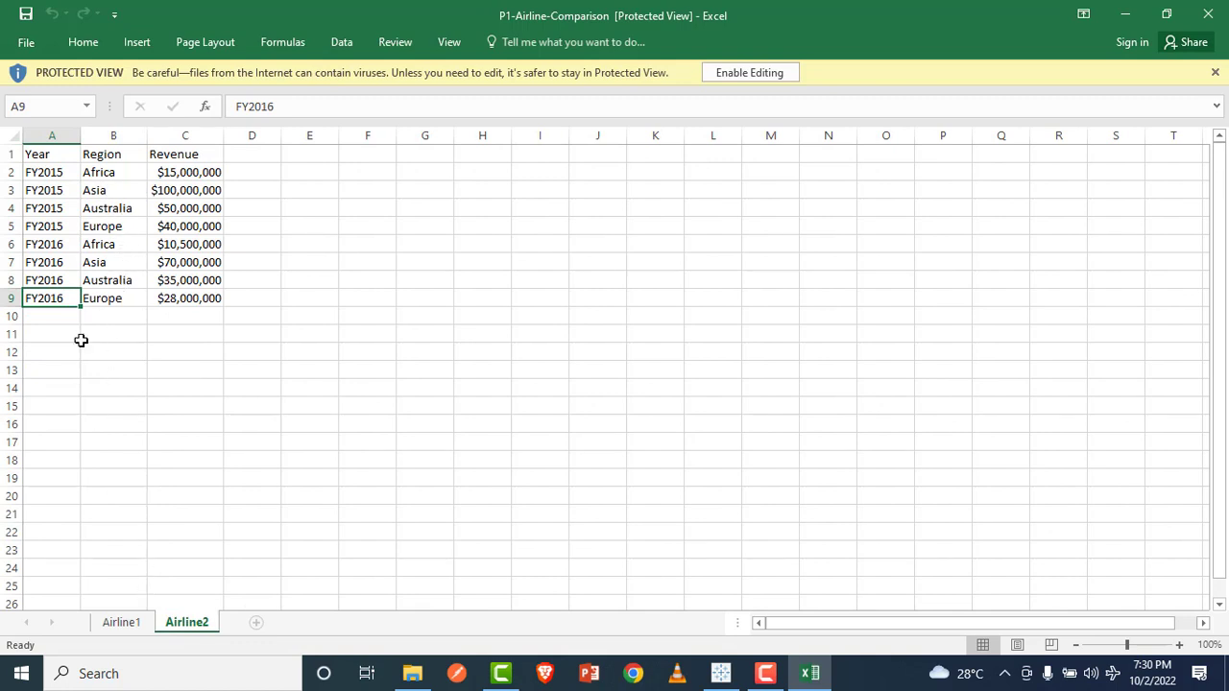
left_click(115, 624)
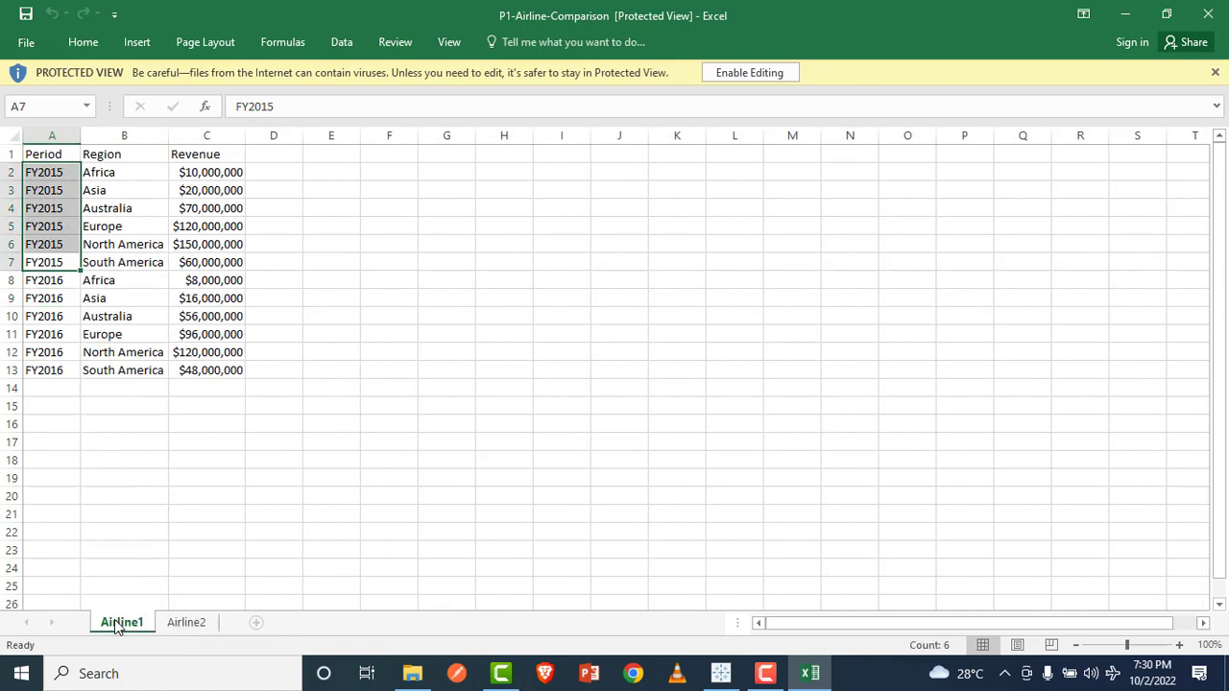
left_click(173, 624)
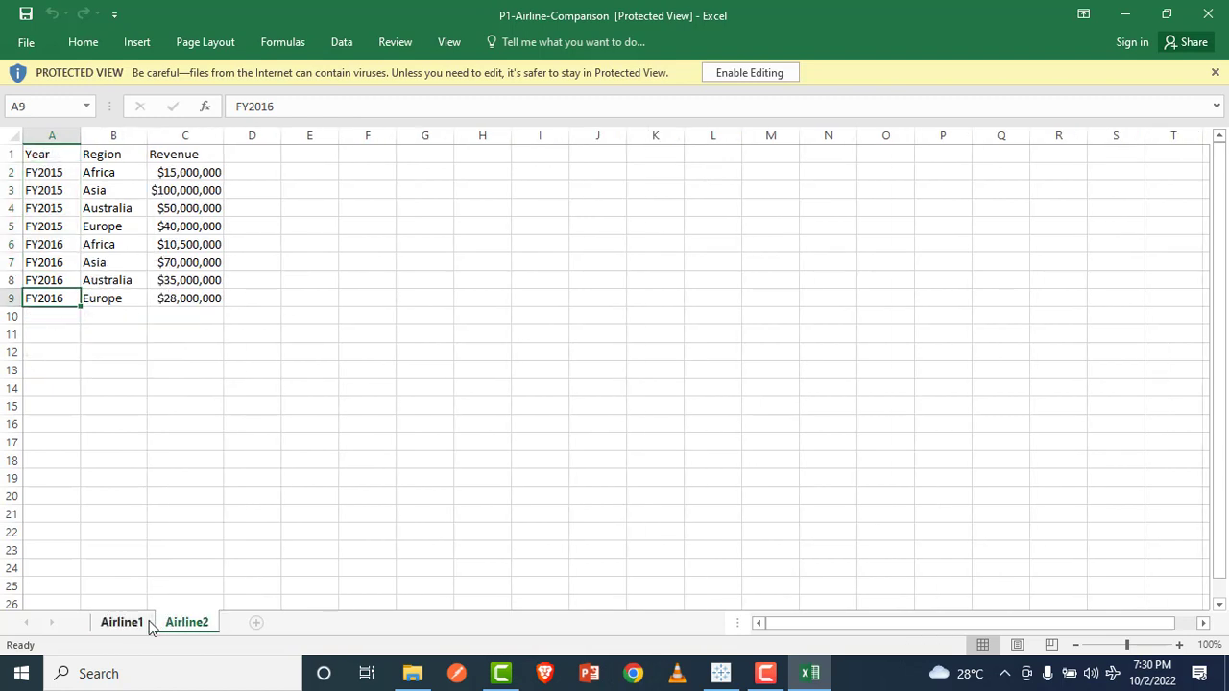
left_click(117, 623)
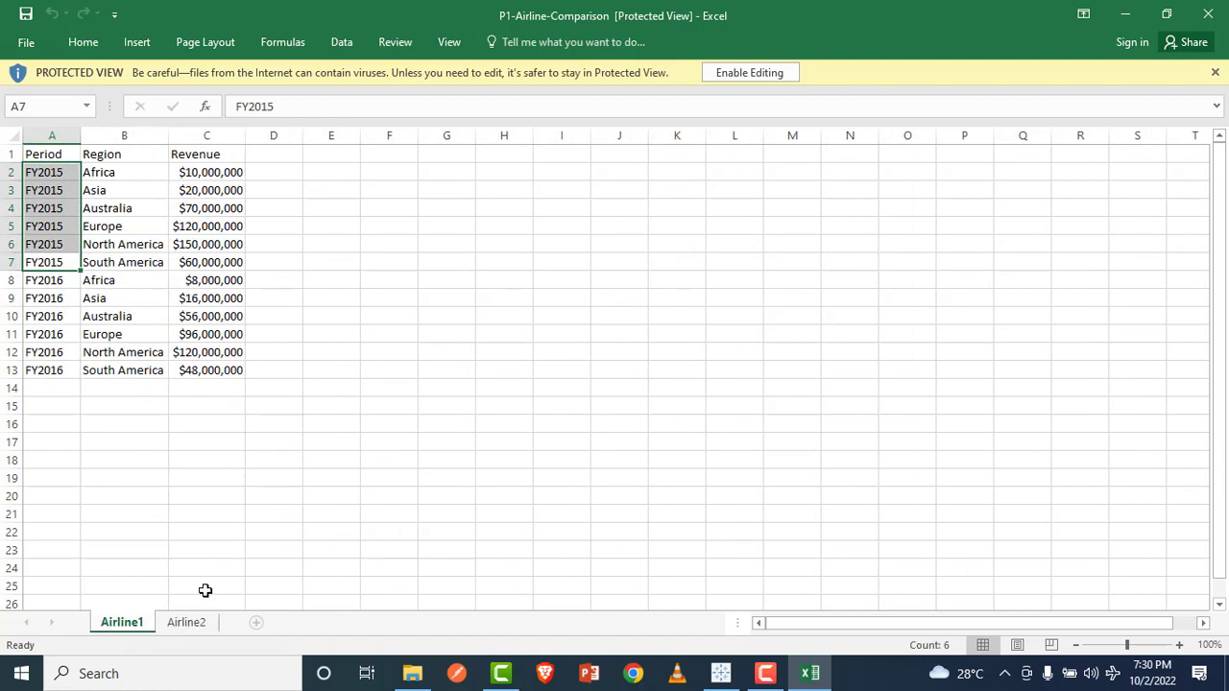
left_click(187, 626)
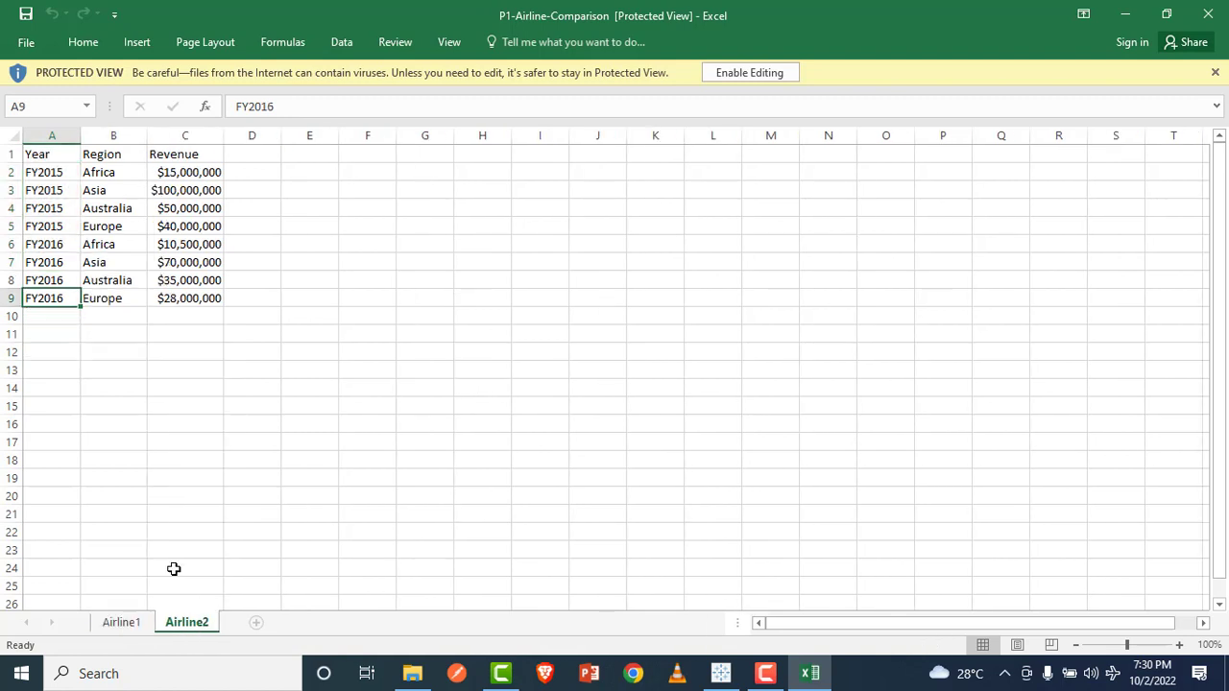
left_click(121, 623)
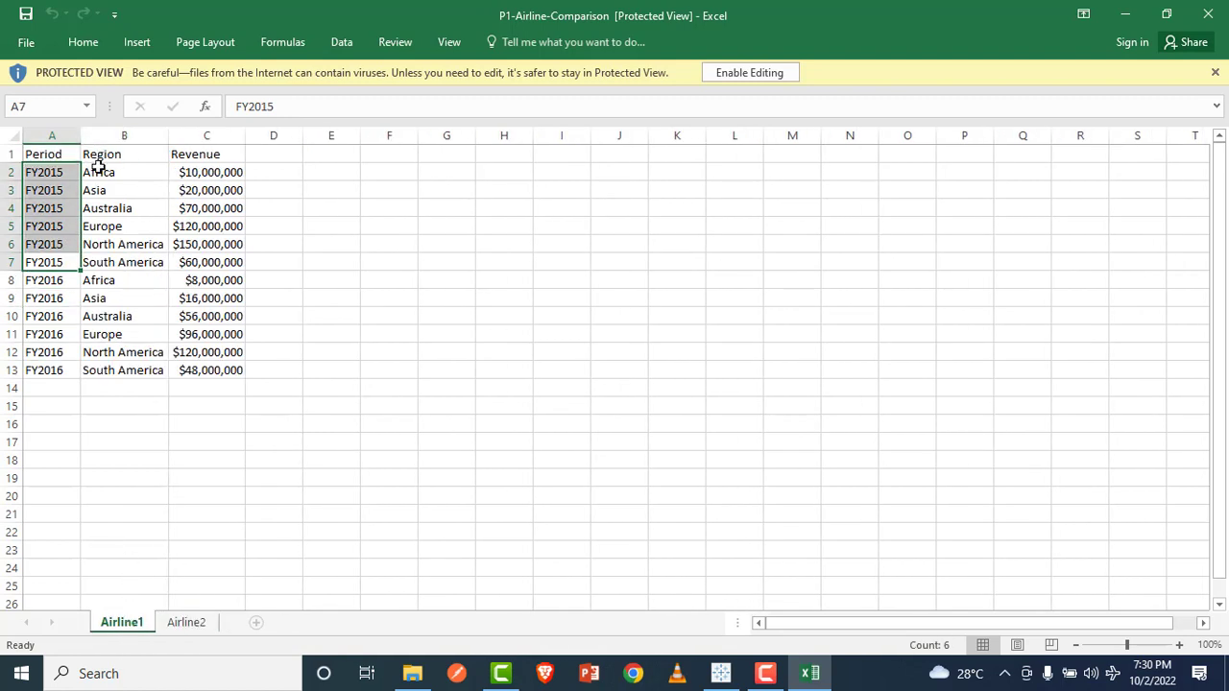
left_click(186, 624)
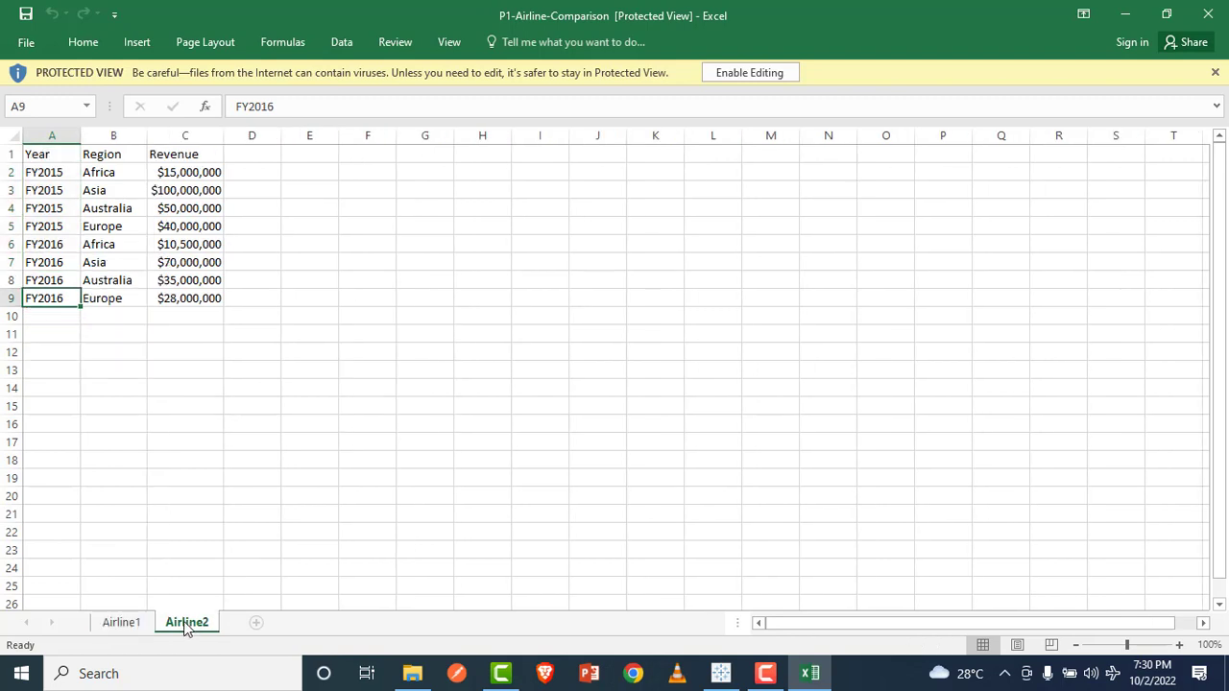
left_click(121, 623)
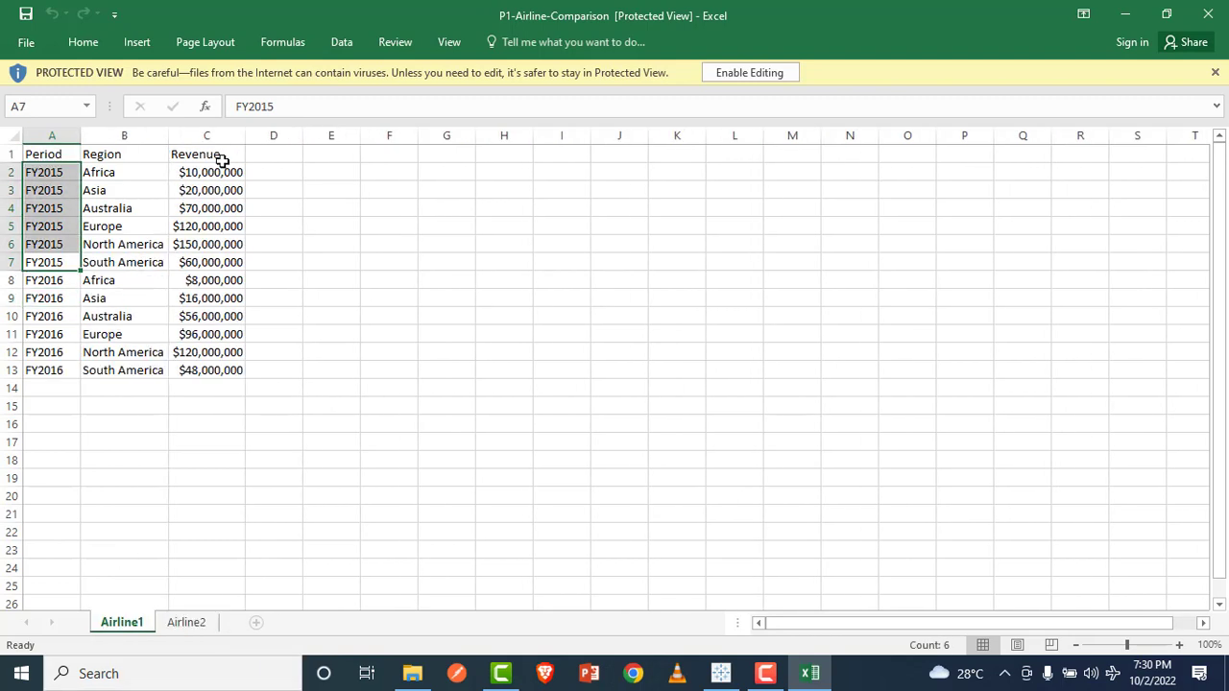
left_click(192, 624)
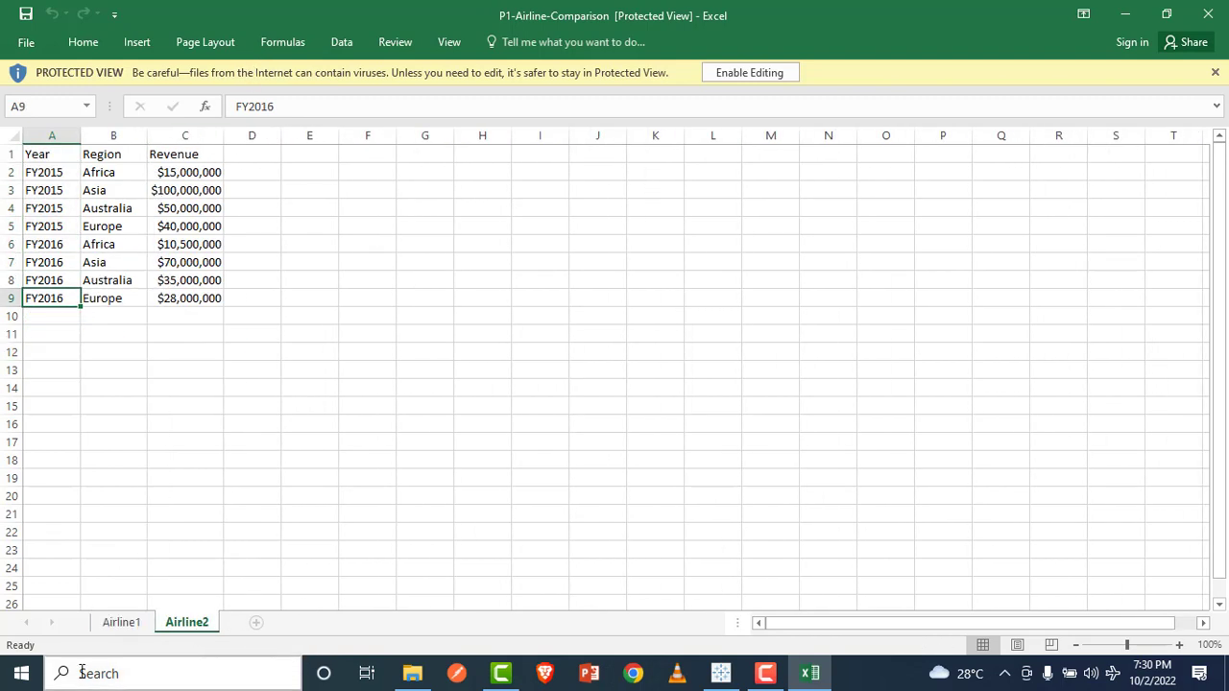
left_click(117, 624)
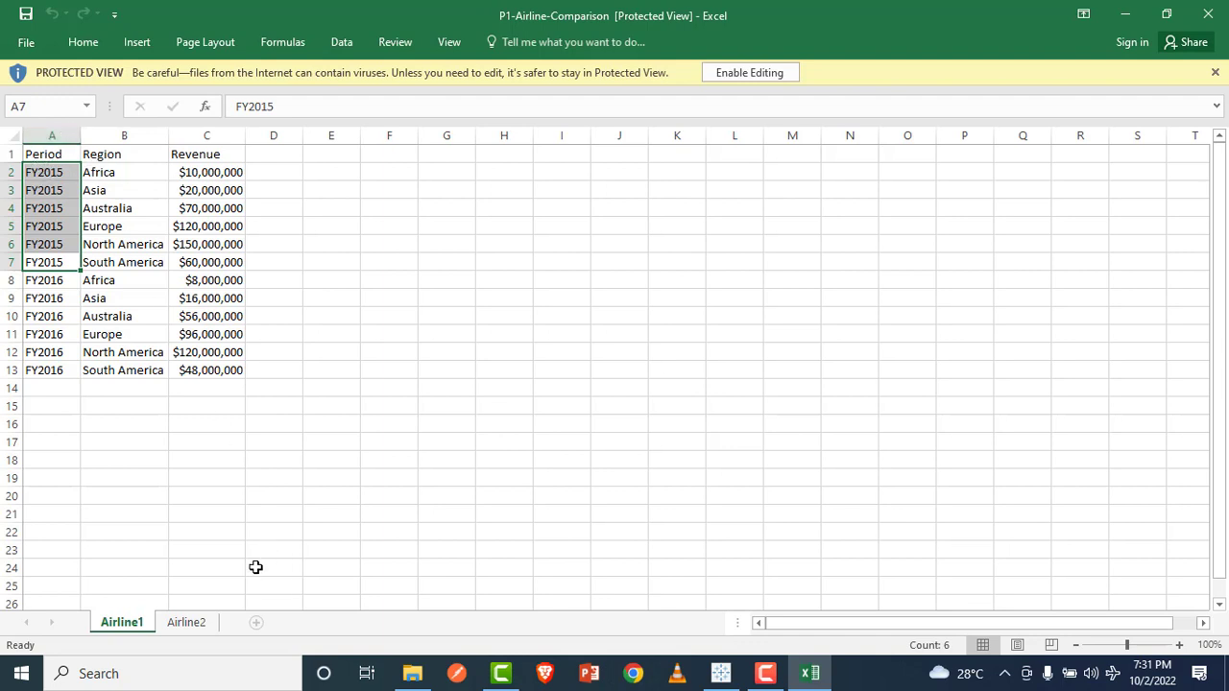
left_click(195, 624)
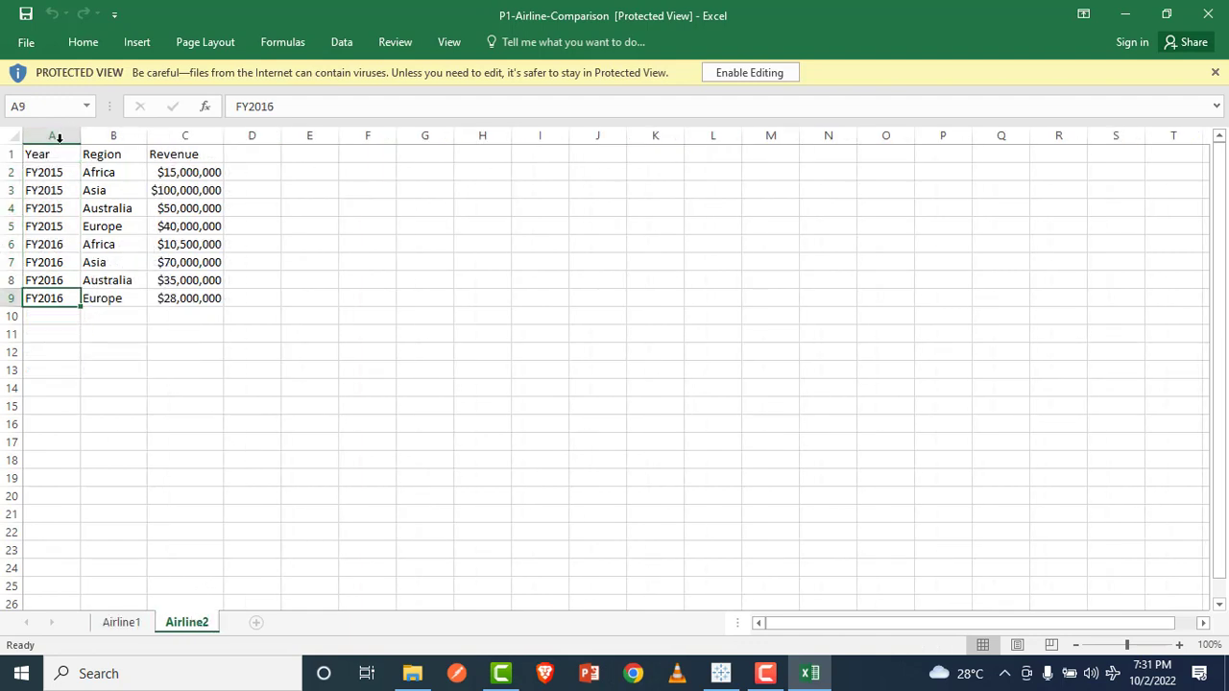
left_click(119, 622)
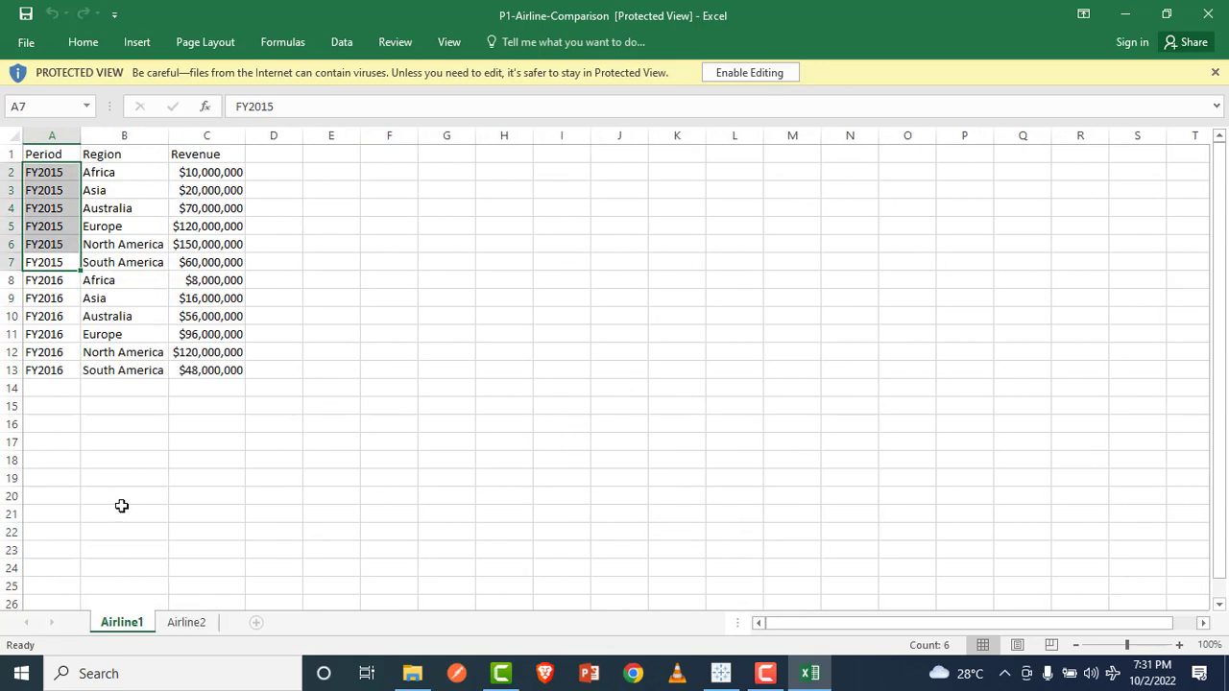
Step: Switch back to Tableau Public and add the Airline1 sheet as the data source's table
left_click(720, 673)
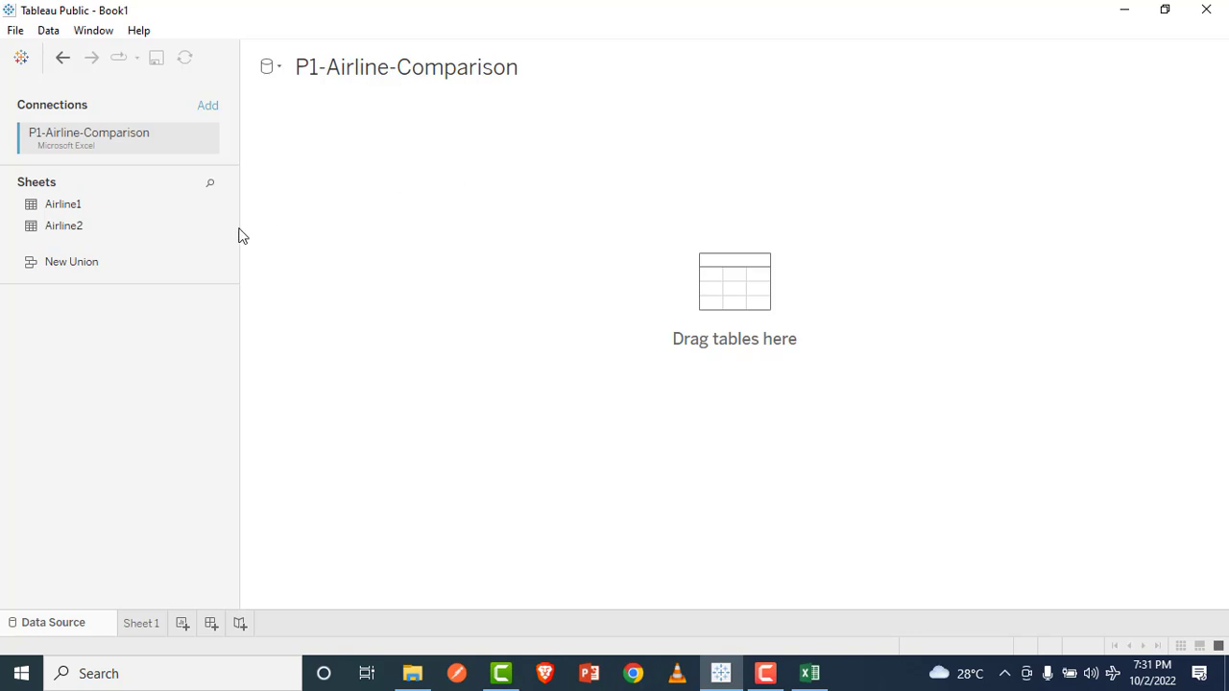
left_click_drag(119, 204, 367, 178)
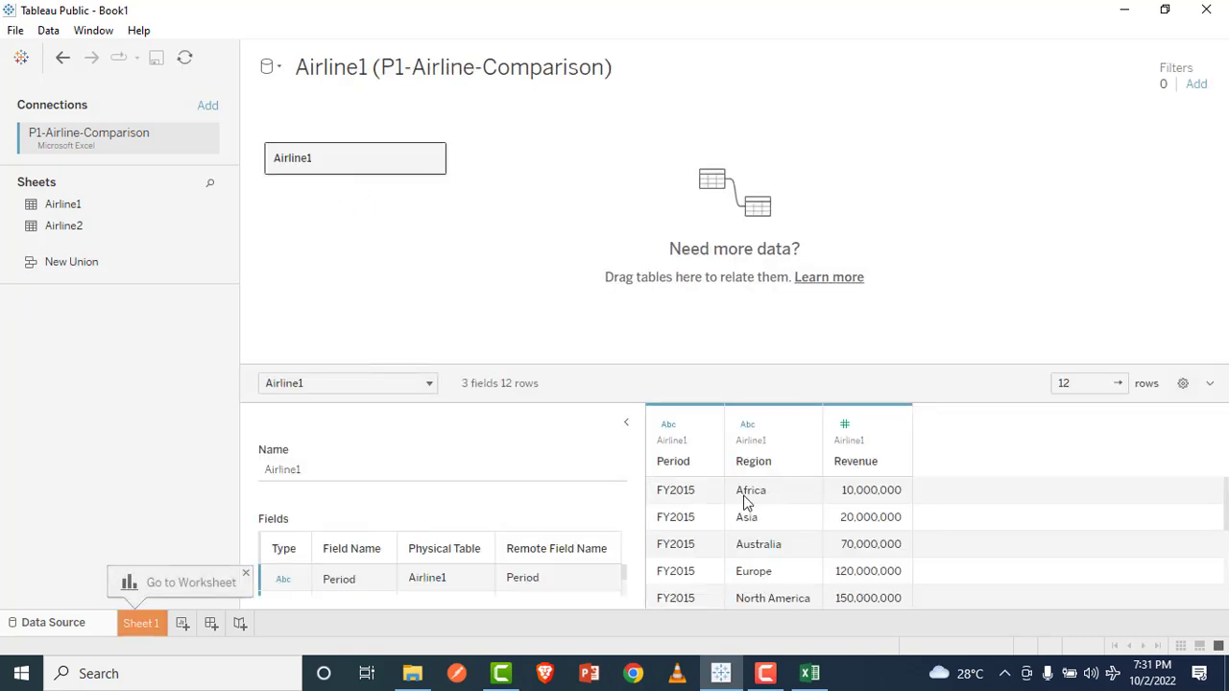
Step: Try to join the Airline2 sheet to Airline1 inside the Airline1 table, and undo the join
left_click_drag(64, 230, 536, 182)
double_click(321, 169)
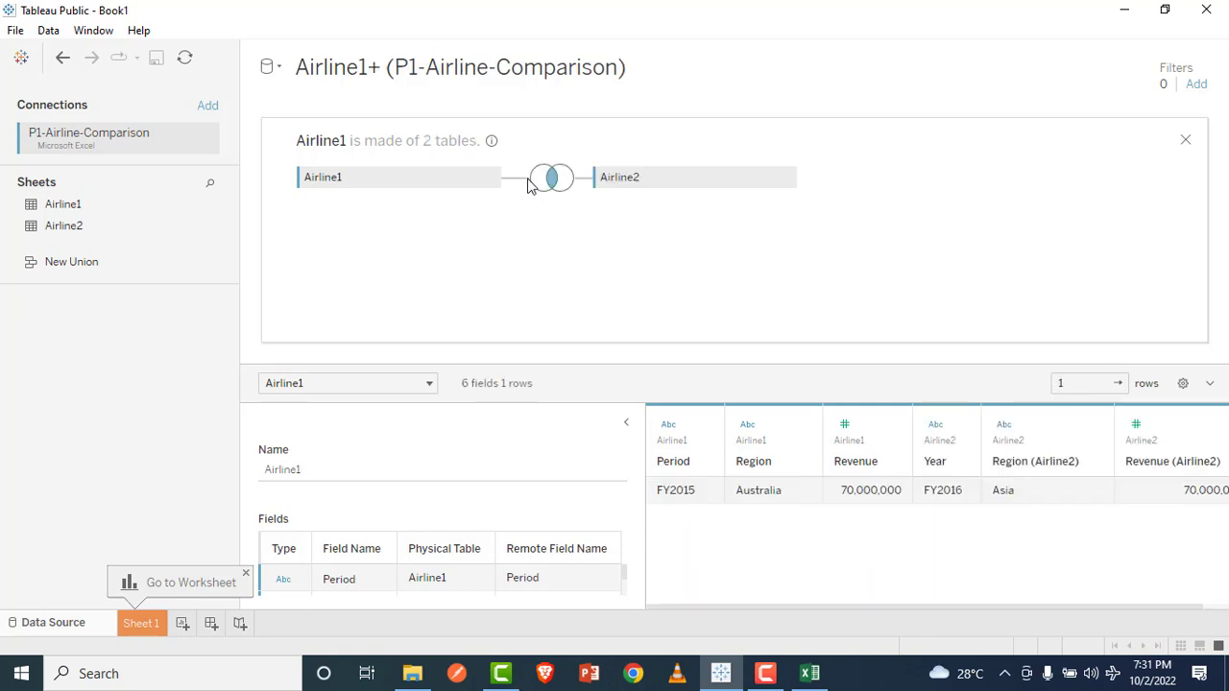
key("ctrl+z")
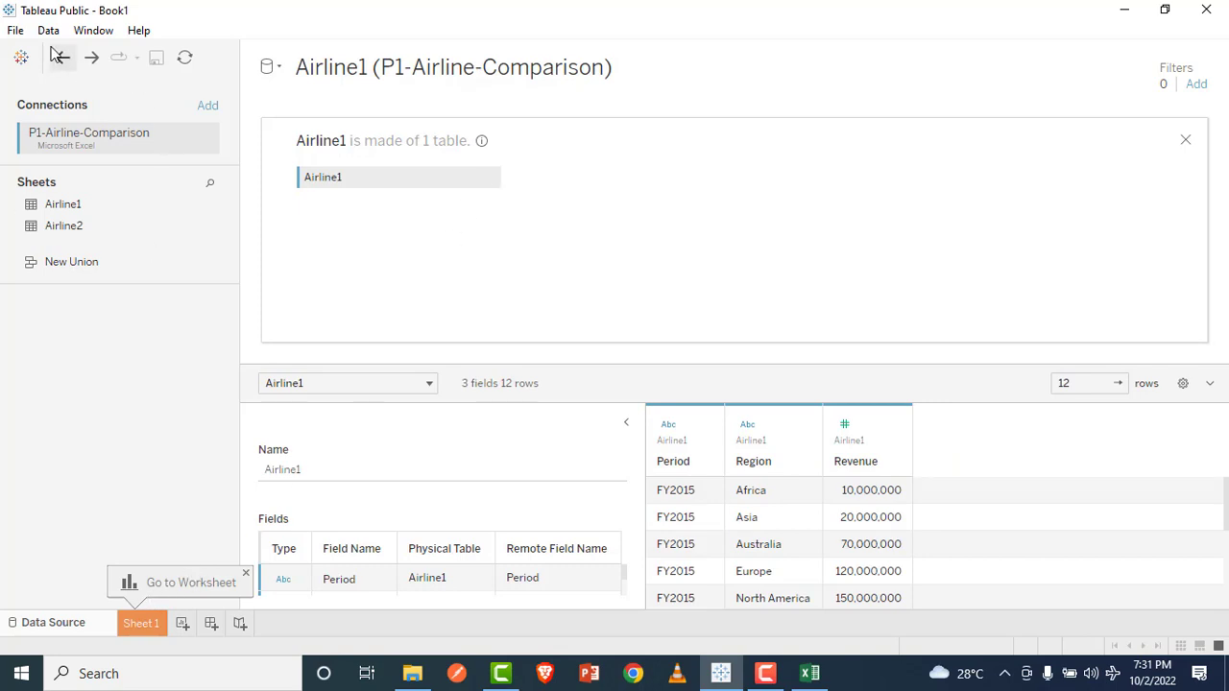
Step: Add a second data source from the P1-Airline-Comparison Excel file, using the Airline2 sheet as its table
left_click(48, 29)
left_click(72, 54)
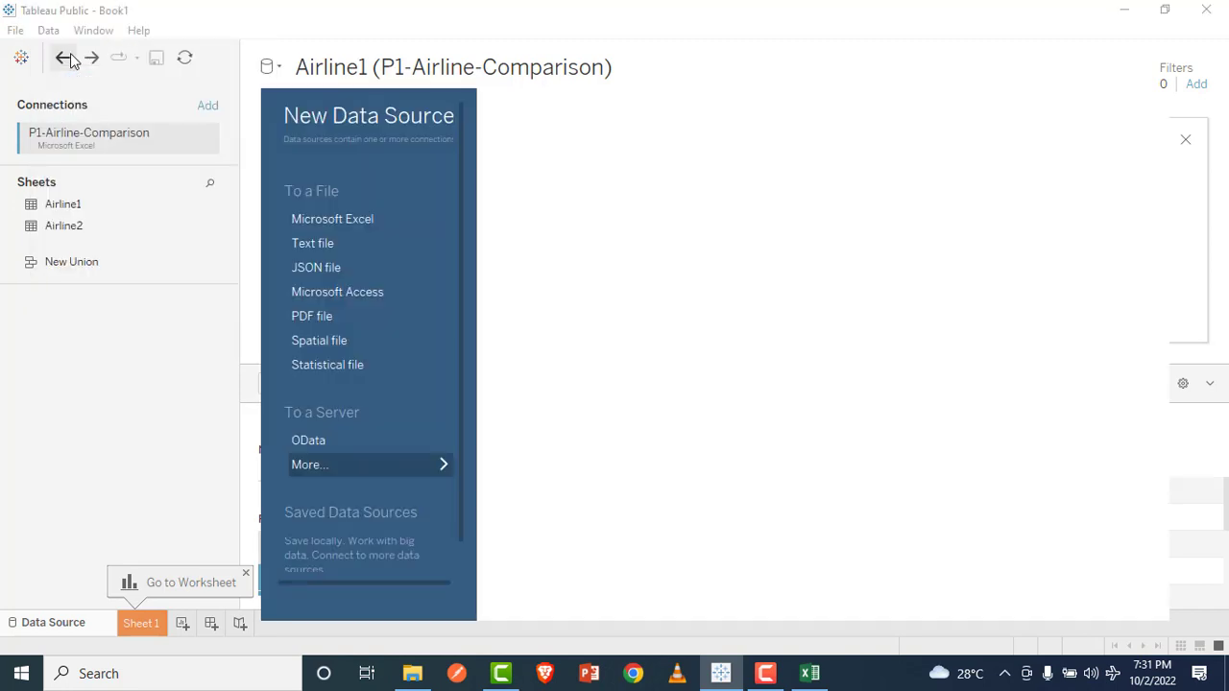
left_click(346, 226)
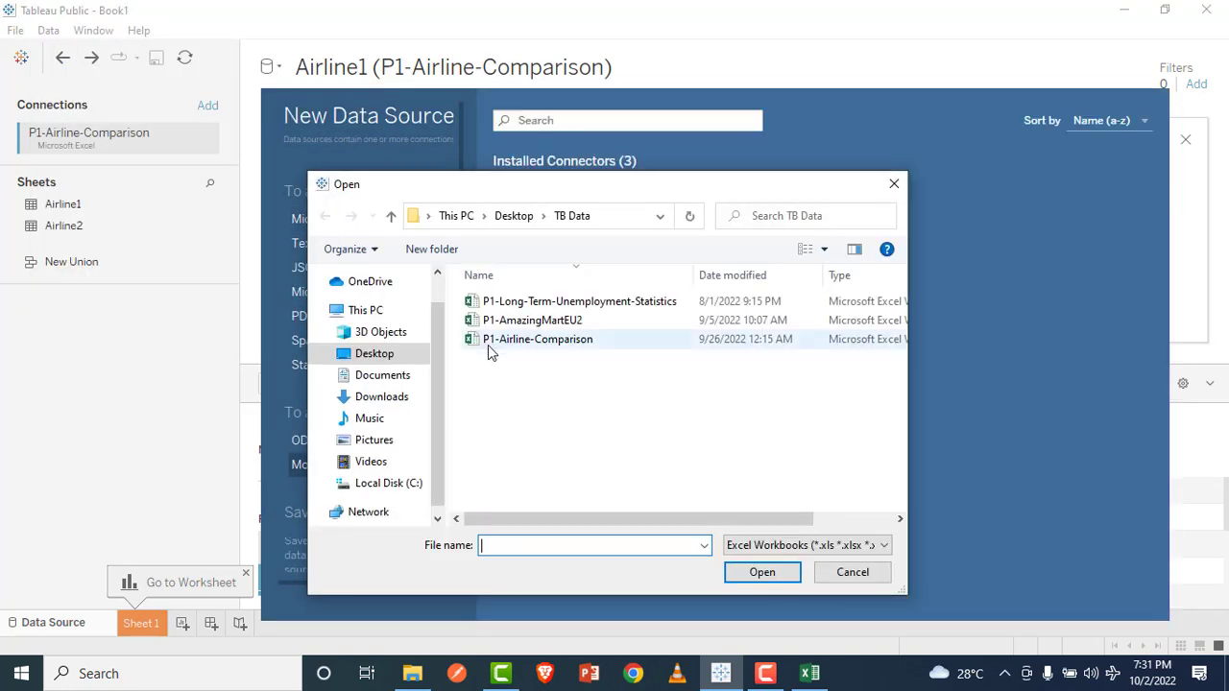
left_click(511, 342)
left_click(751, 572)
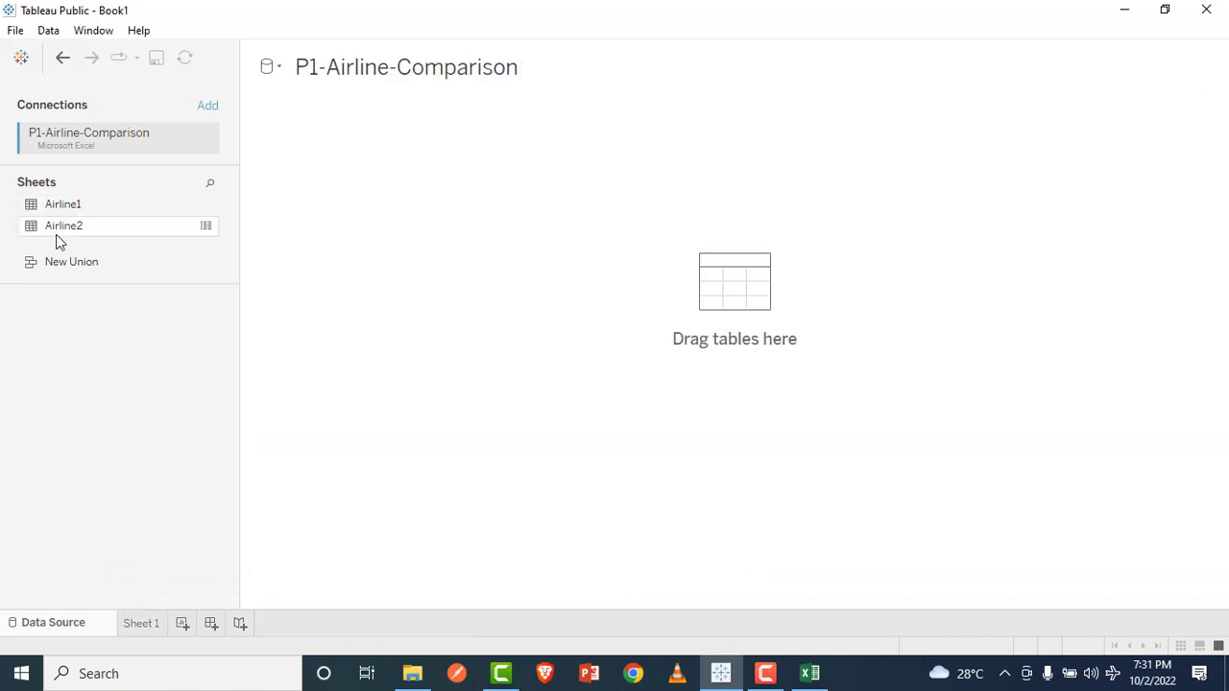
left_click_drag(54, 230, 354, 184)
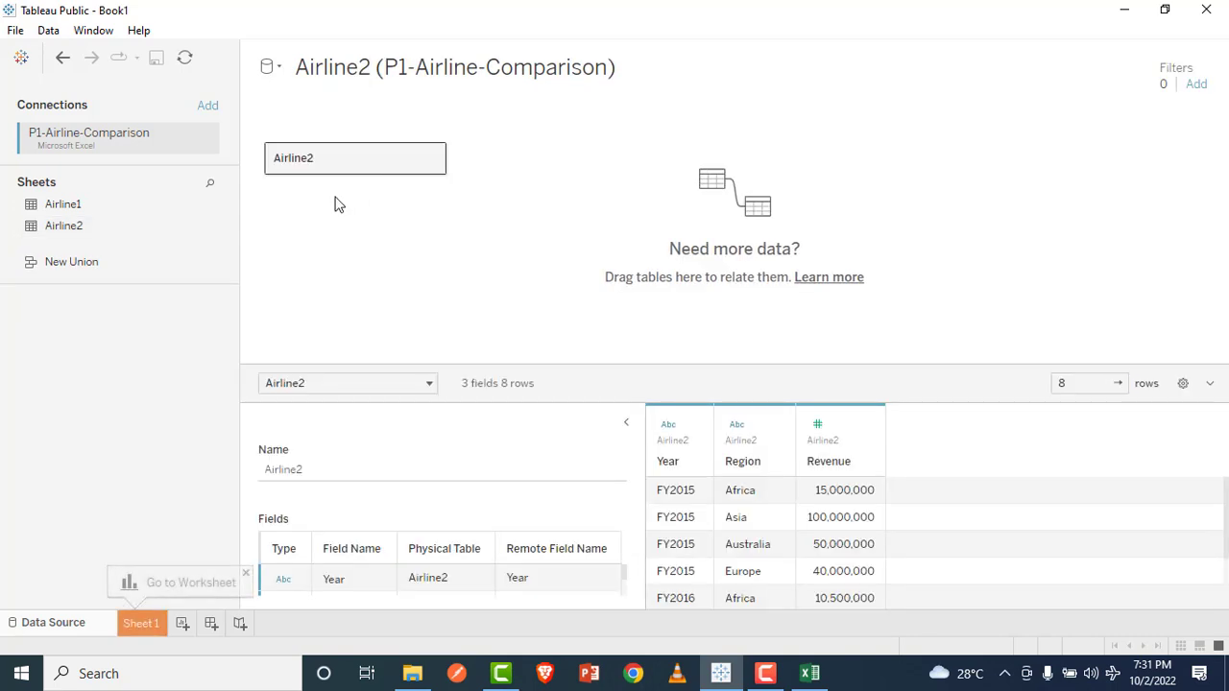
Step: On Sheet 1, chart the Airline1 data source with Region as rows and the sum of Revenue as columns
left_click(140, 624)
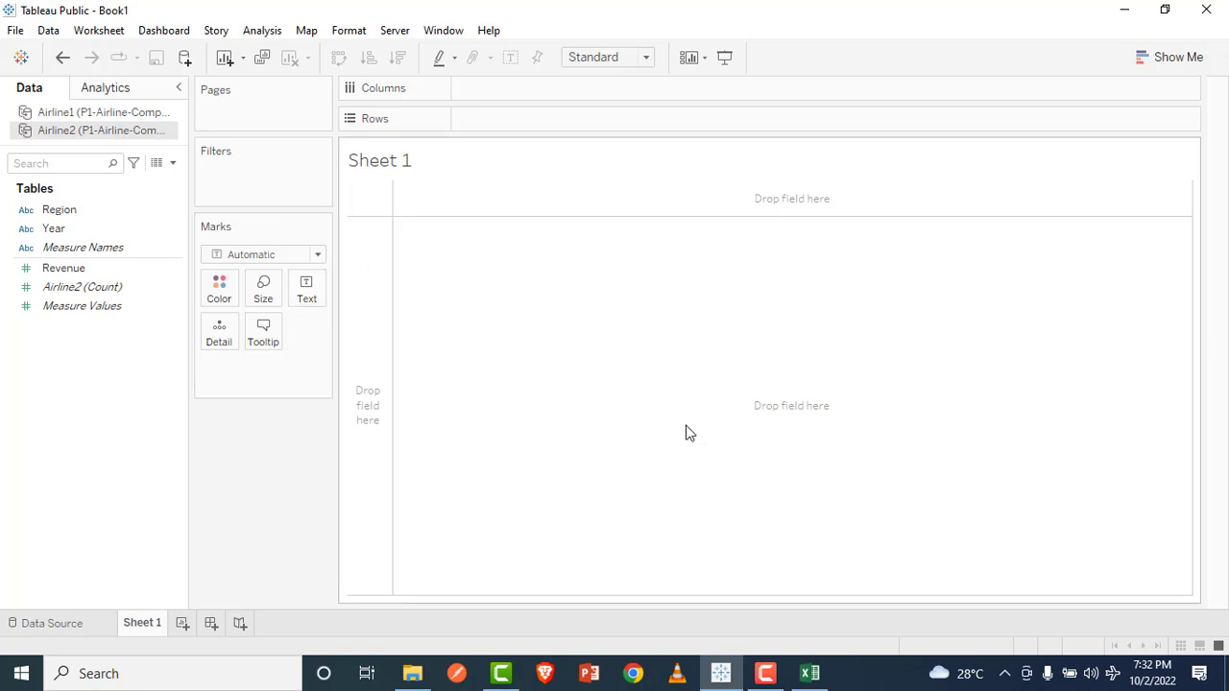
left_click_drag(60, 209, 512, 121)
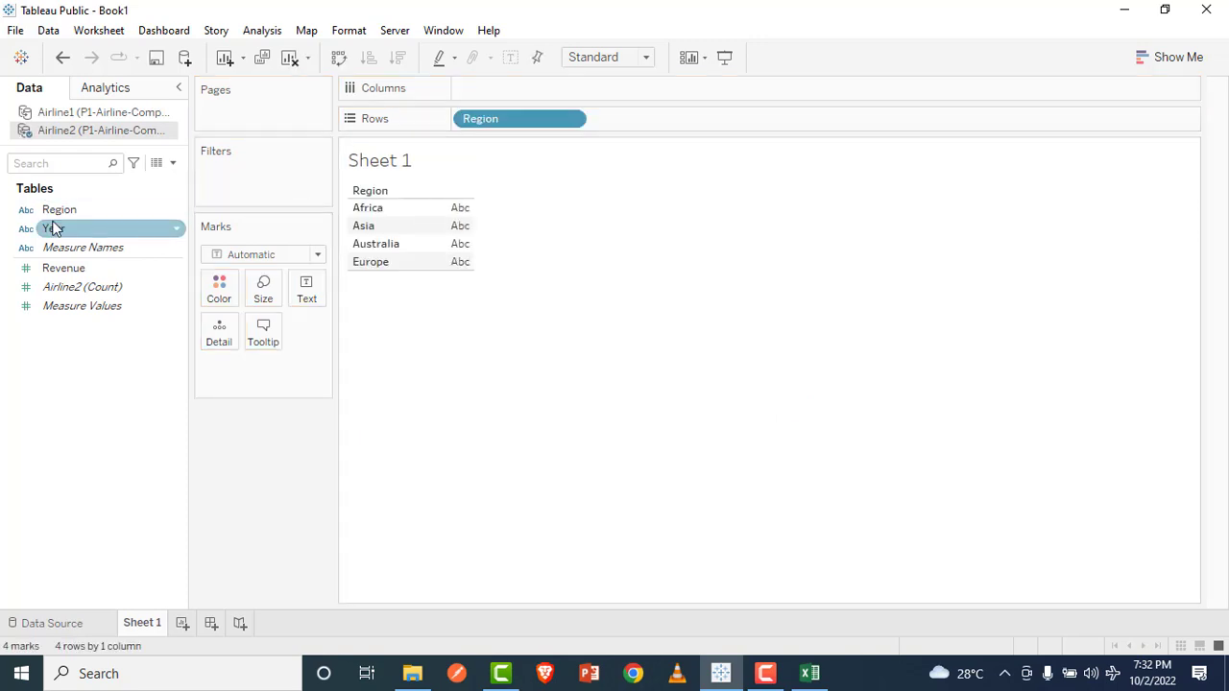
key("ctrl+z")
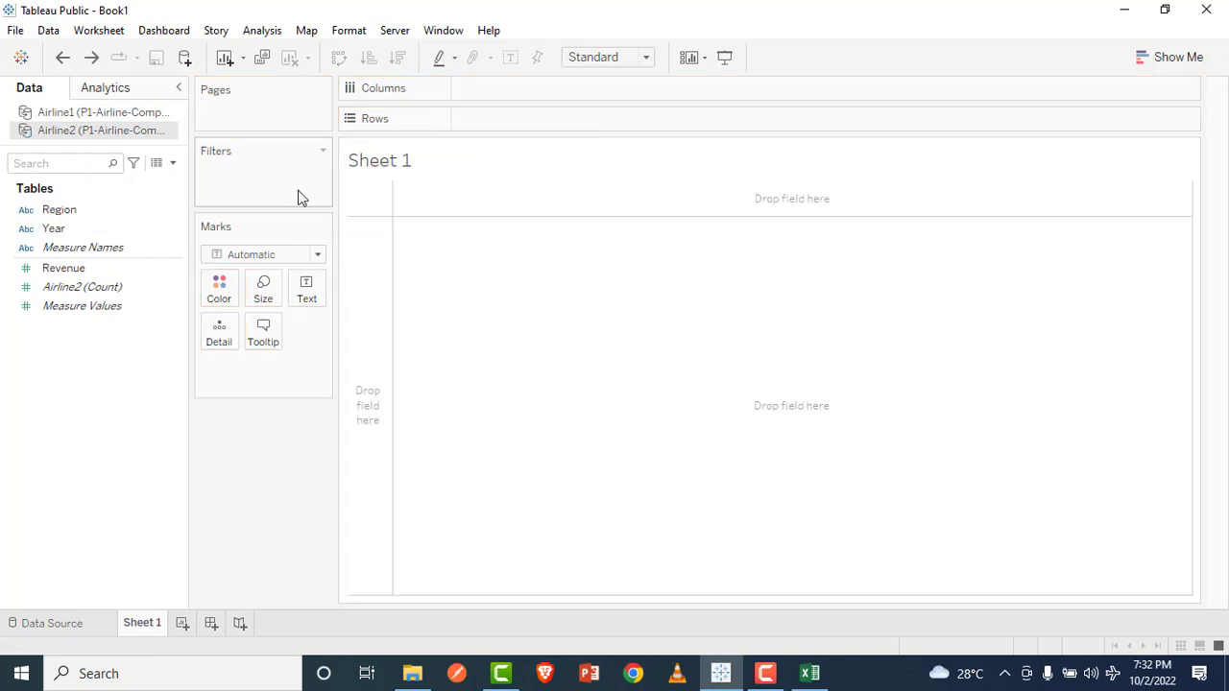
left_click(143, 113)
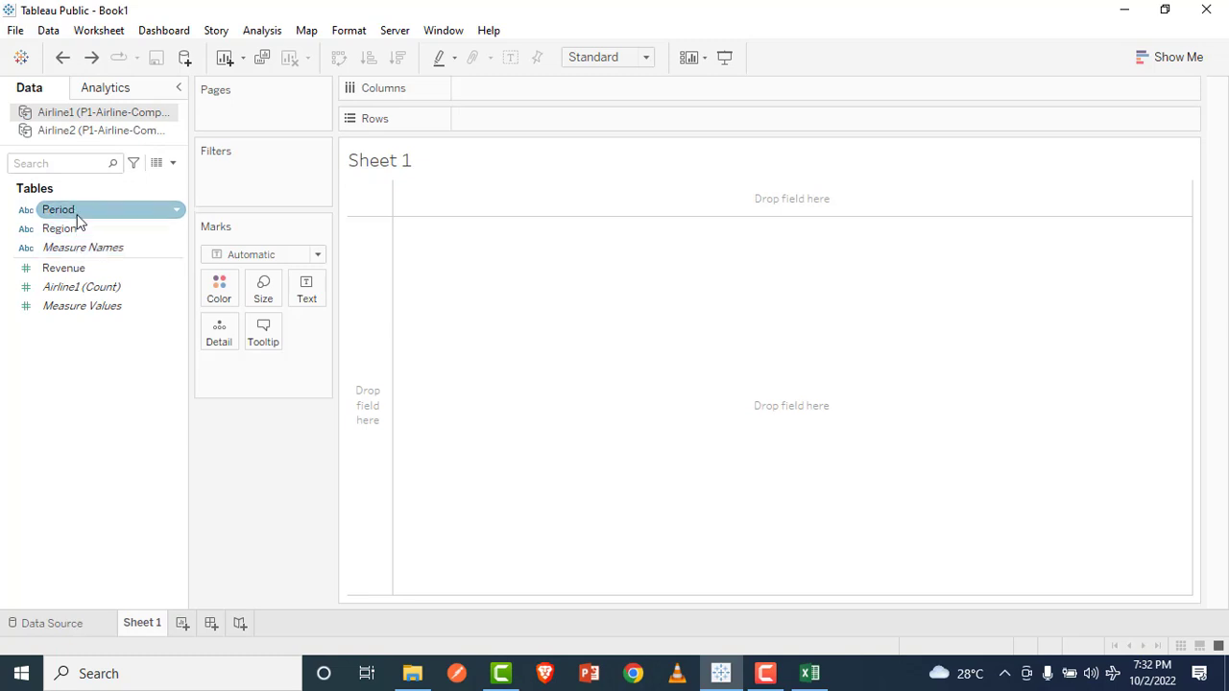
left_click_drag(74, 231, 505, 119)
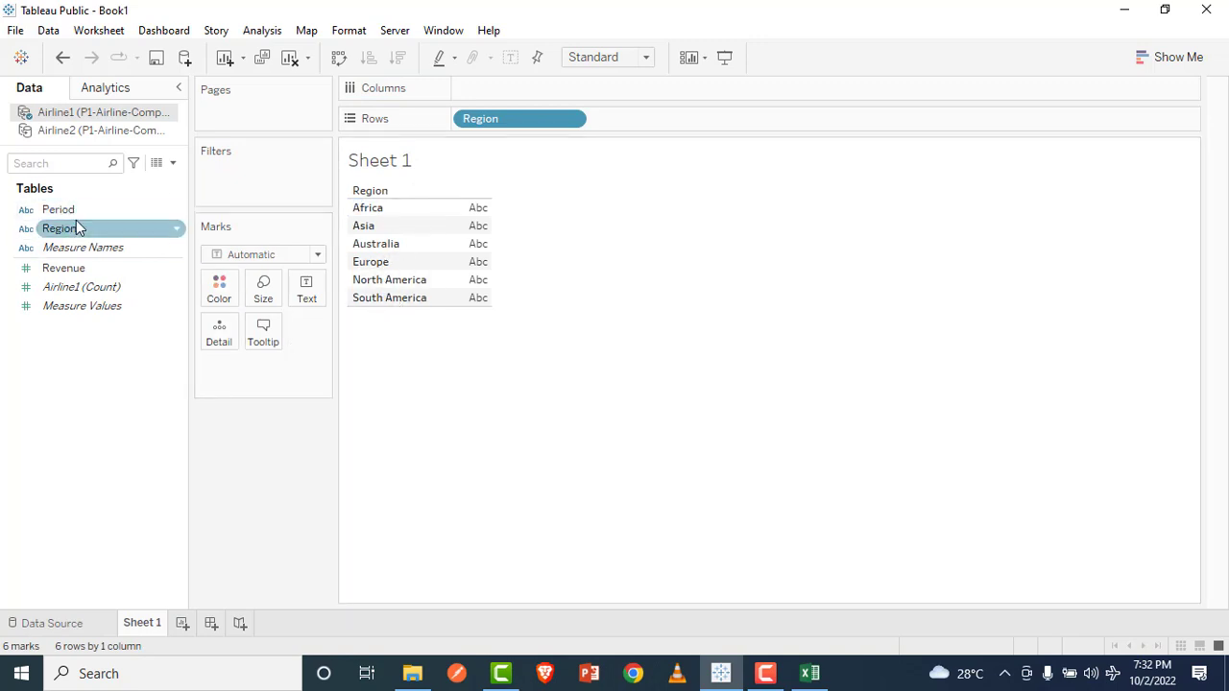
left_click_drag(77, 269, 527, 83)
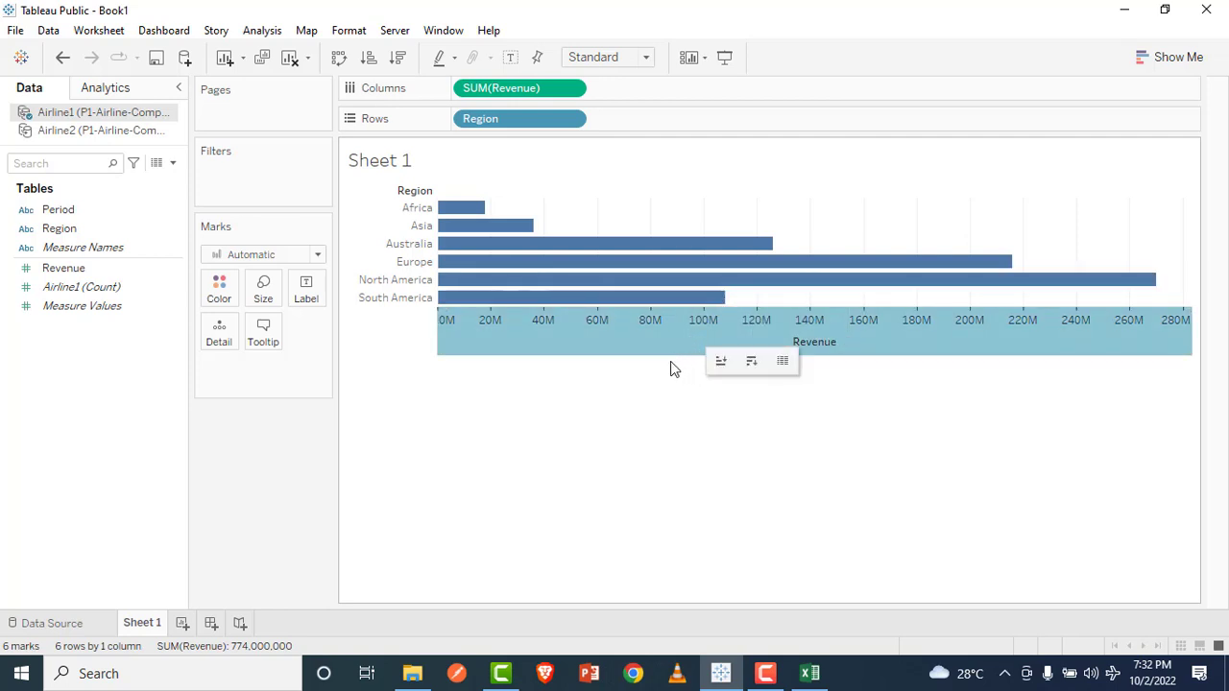
mouse_move(631, 281)
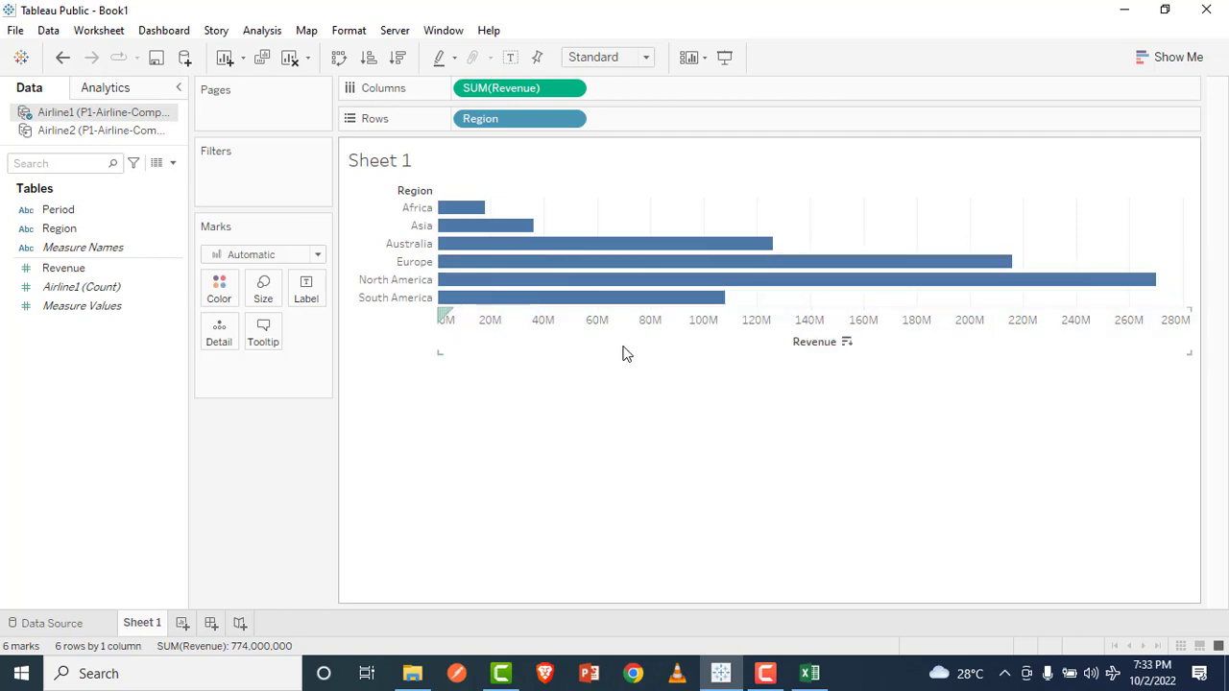
Step: Add Revenue from the Airline2 data source to the columns, after Airline1's Revenue
left_click(77, 132)
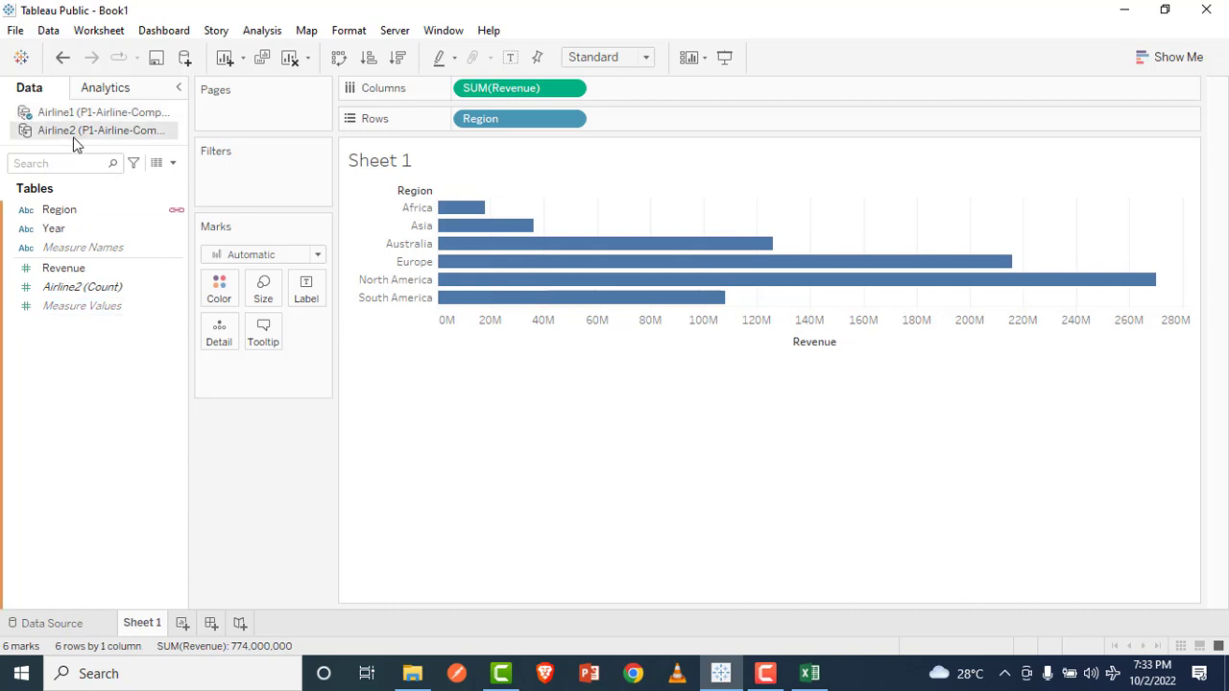
left_click(69, 270)
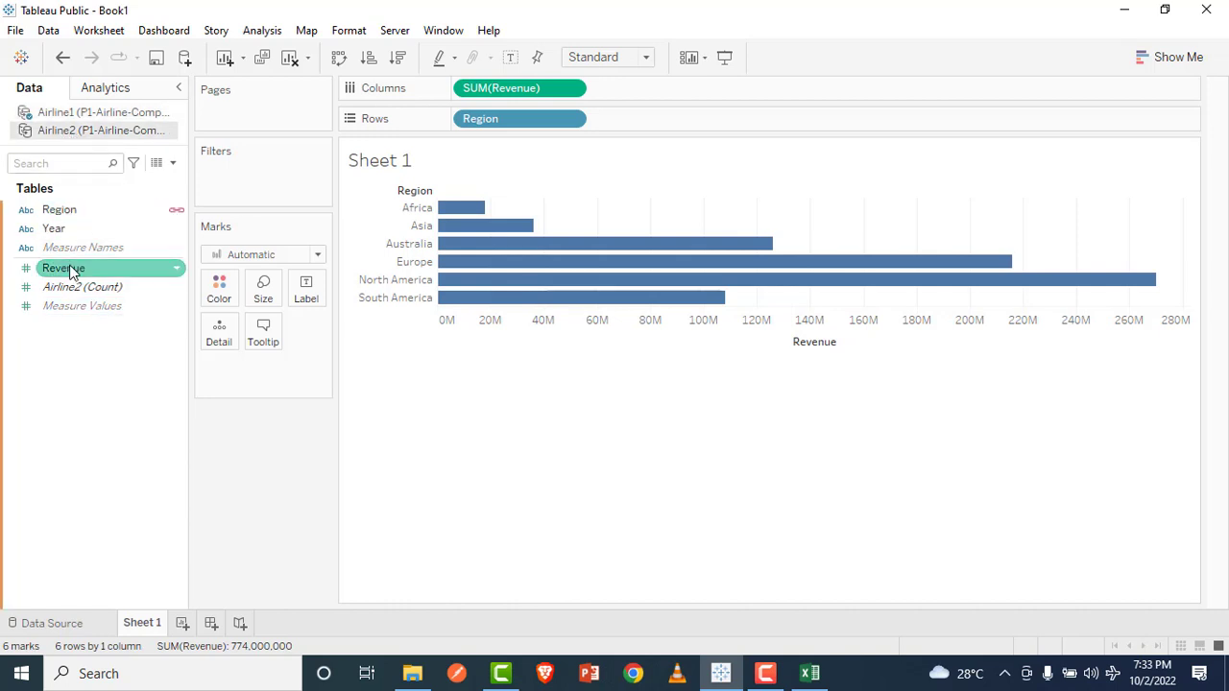
left_click_drag(69, 272, 623, 104)
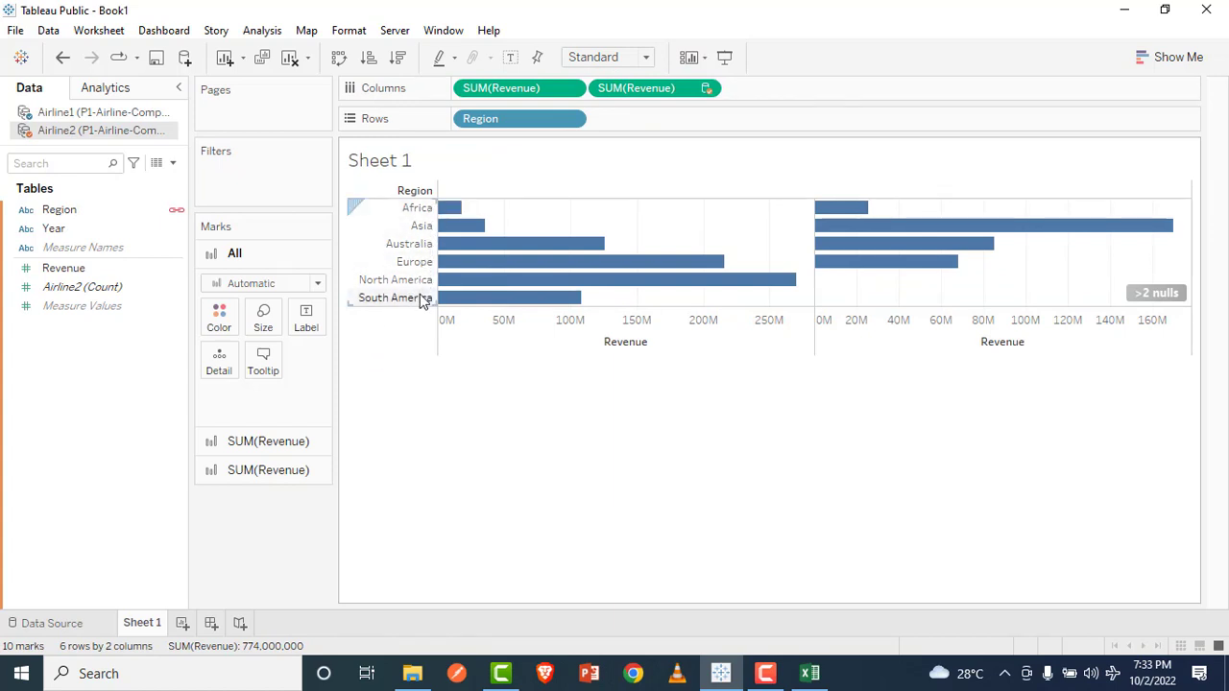
Step: Make the Sheet 1 bar chart slightly narrower and increase its row height so the bars for all regions are thicker
mouse_move(490, 255)
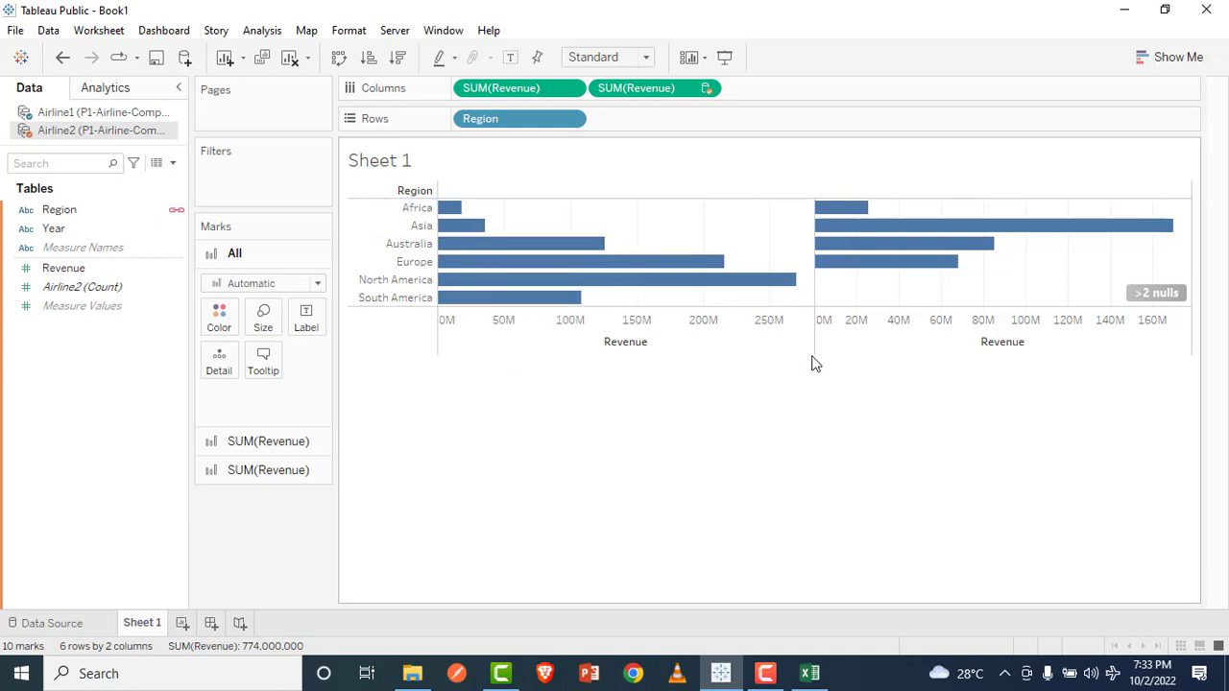
left_click_drag(809, 411, 807, 422)
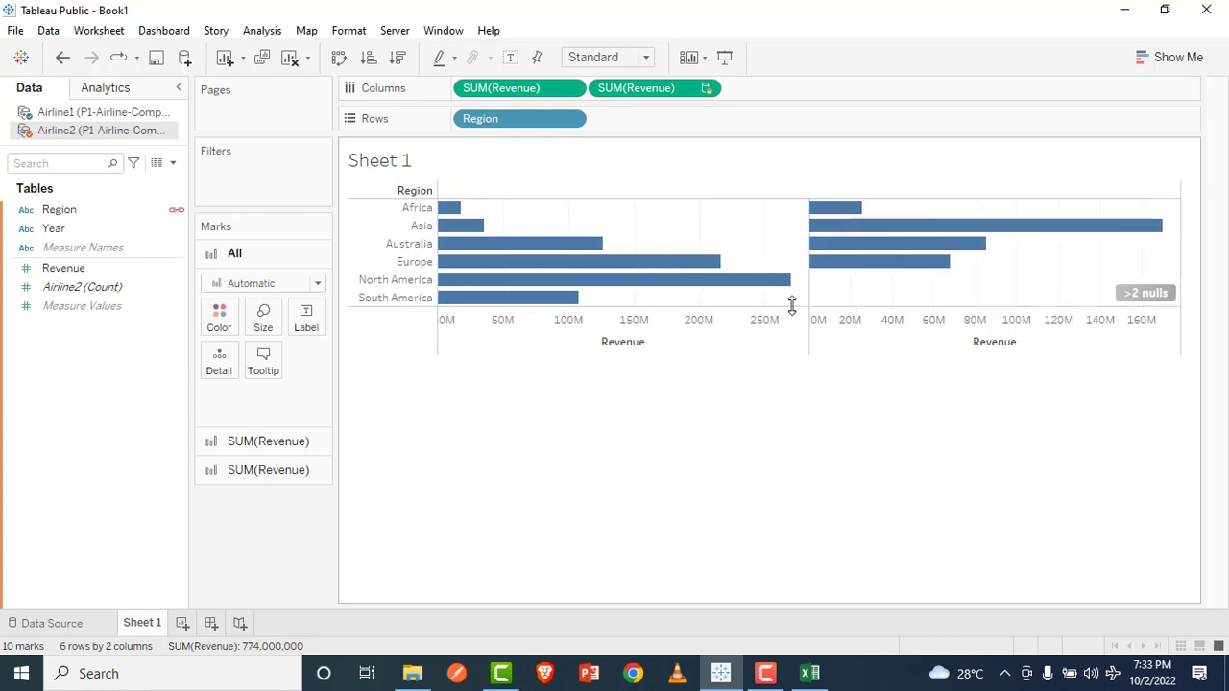
left_click_drag(773, 432, 771, 433)
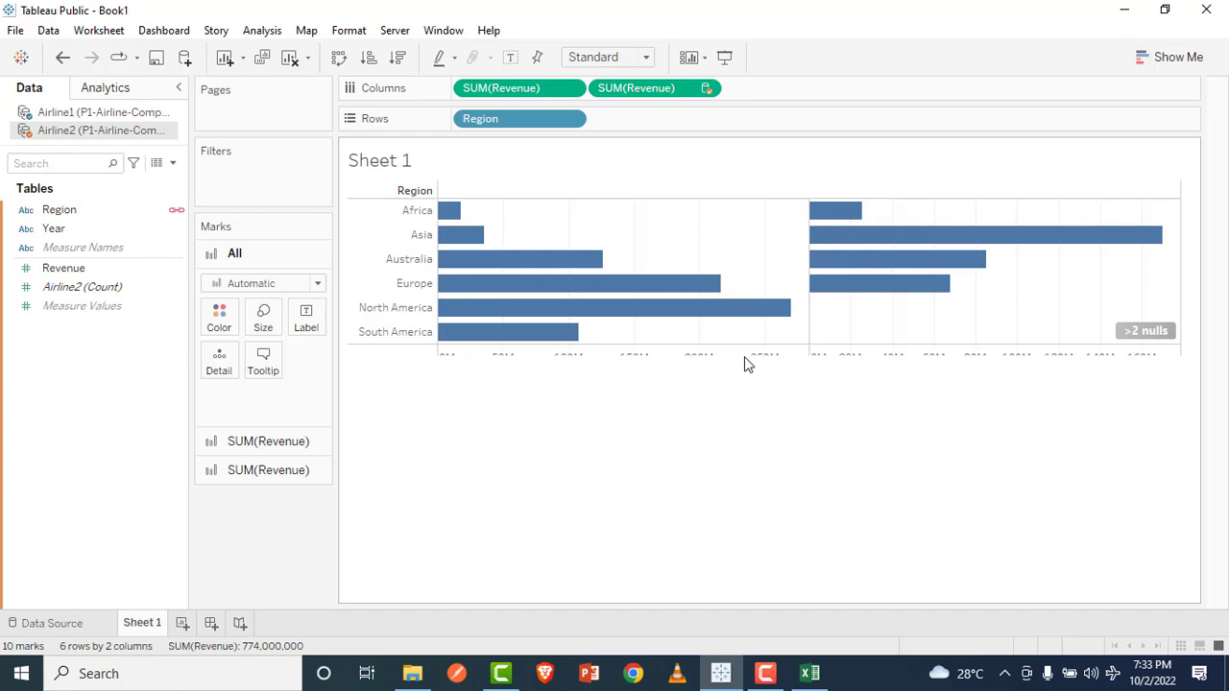
left_click_drag(756, 354, 757, 379)
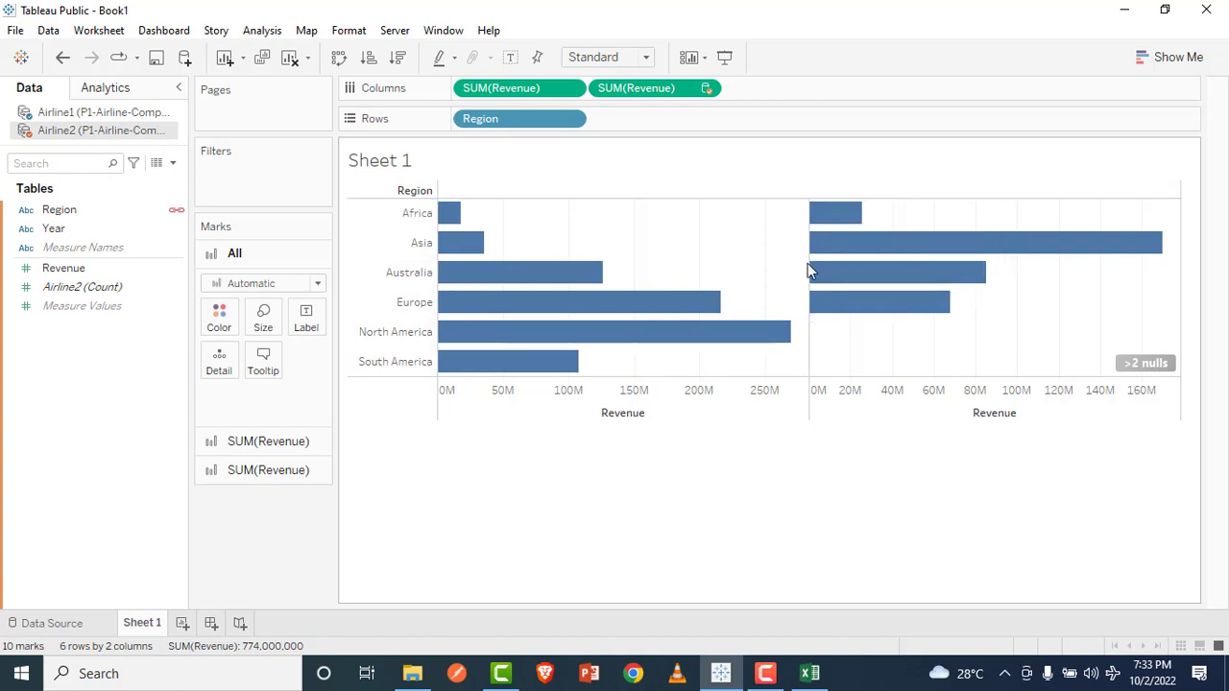
mouse_move(718, 340)
mouse_move(815, 261)
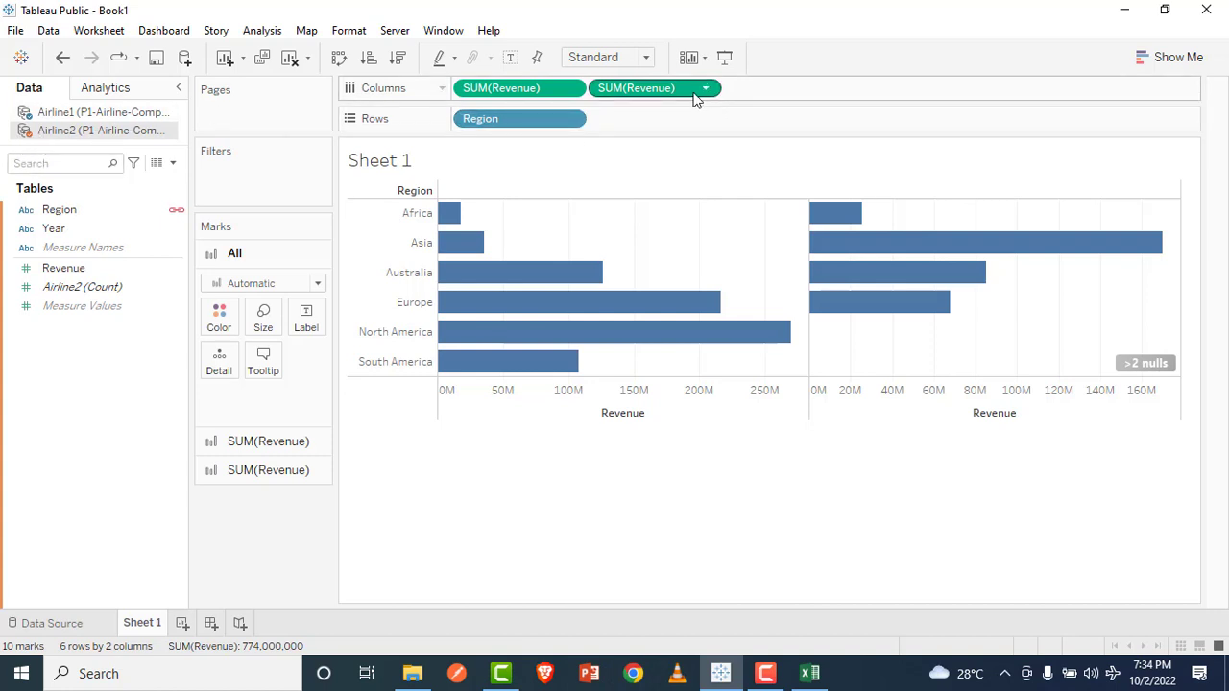
left_click(386, 242)
right_click(386, 241)
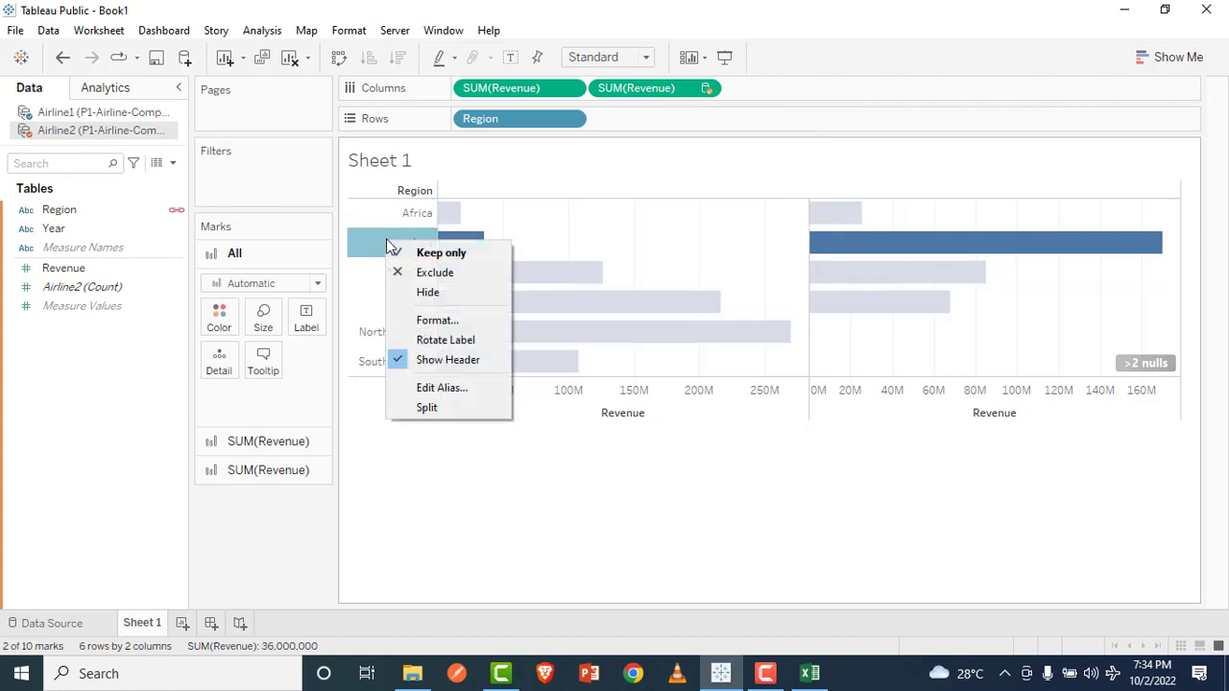
left_click(436, 321)
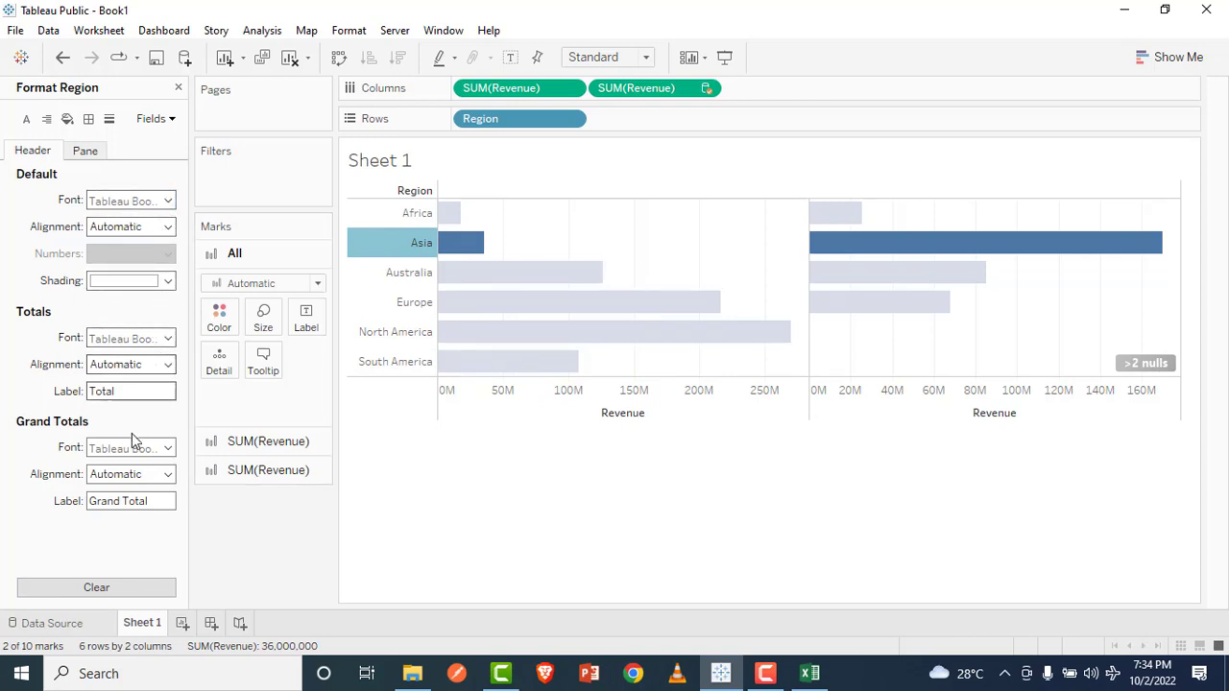
left_click(165, 226)
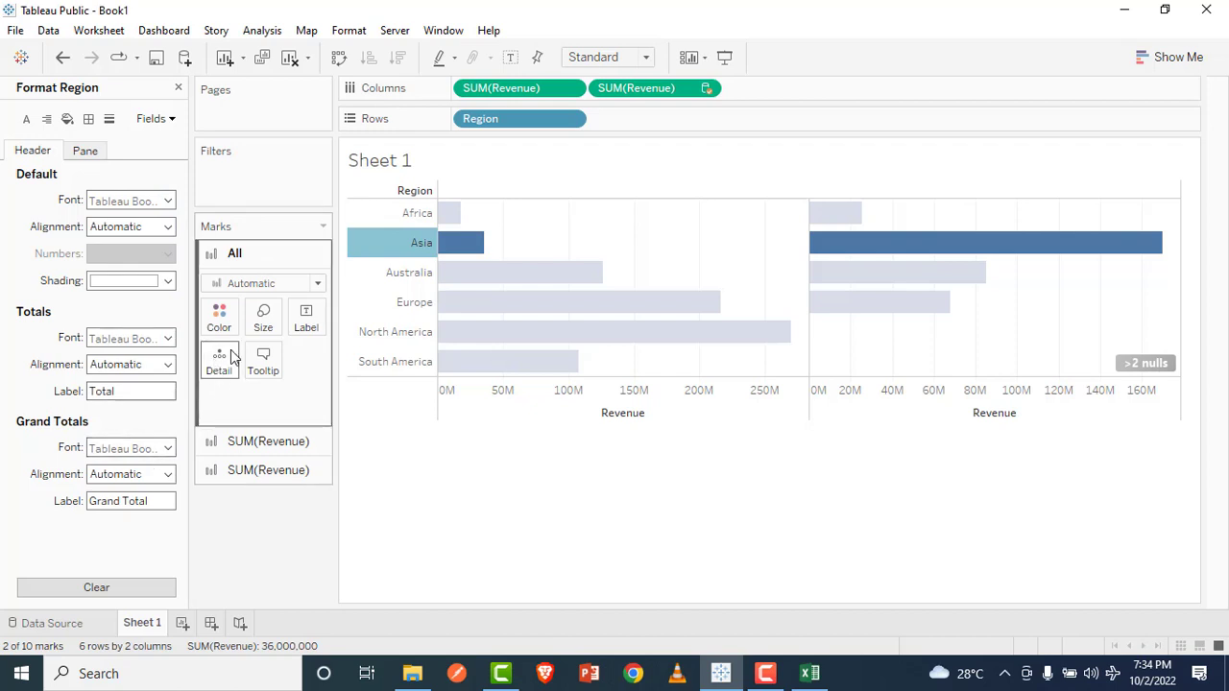
Step: Color the Airline1 Revenue bars orange
left_click(272, 438)
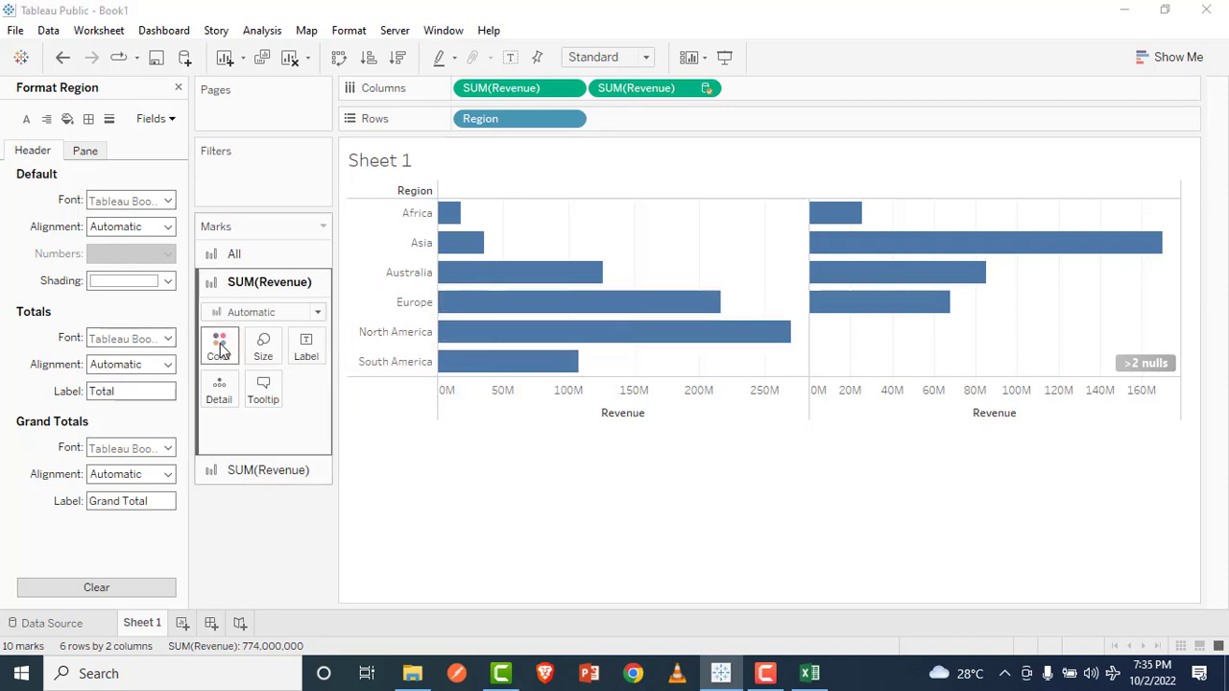
left_click(219, 344)
left_click(266, 401)
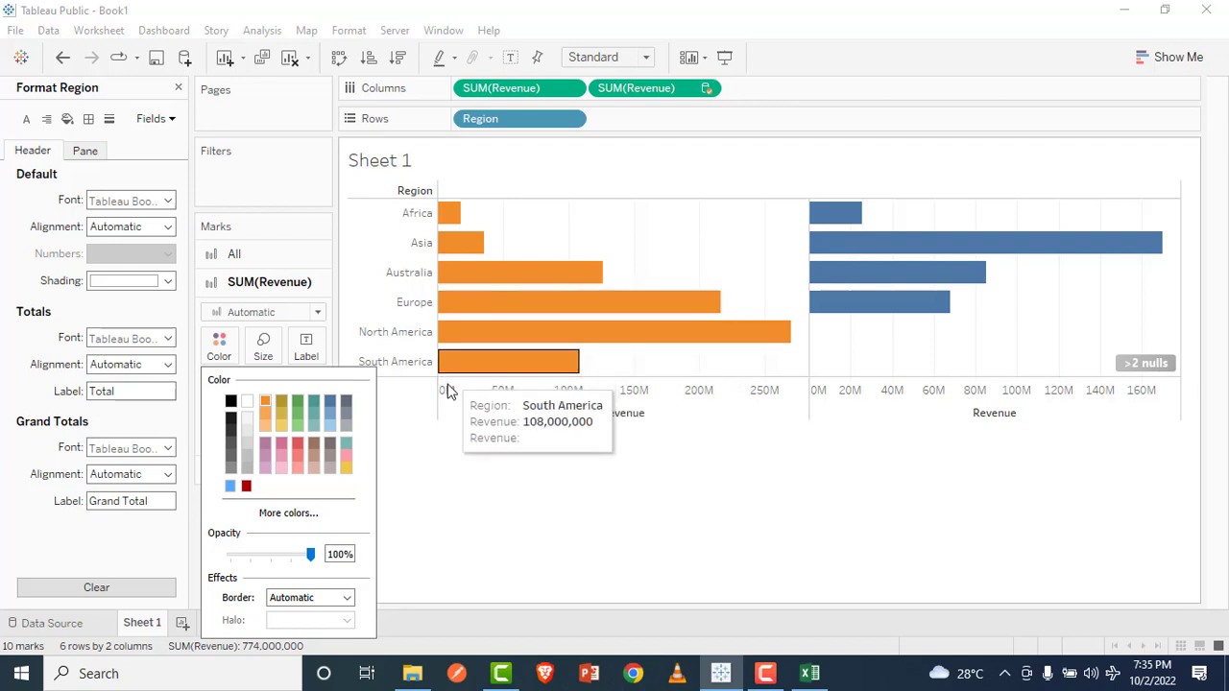
left_click(412, 431)
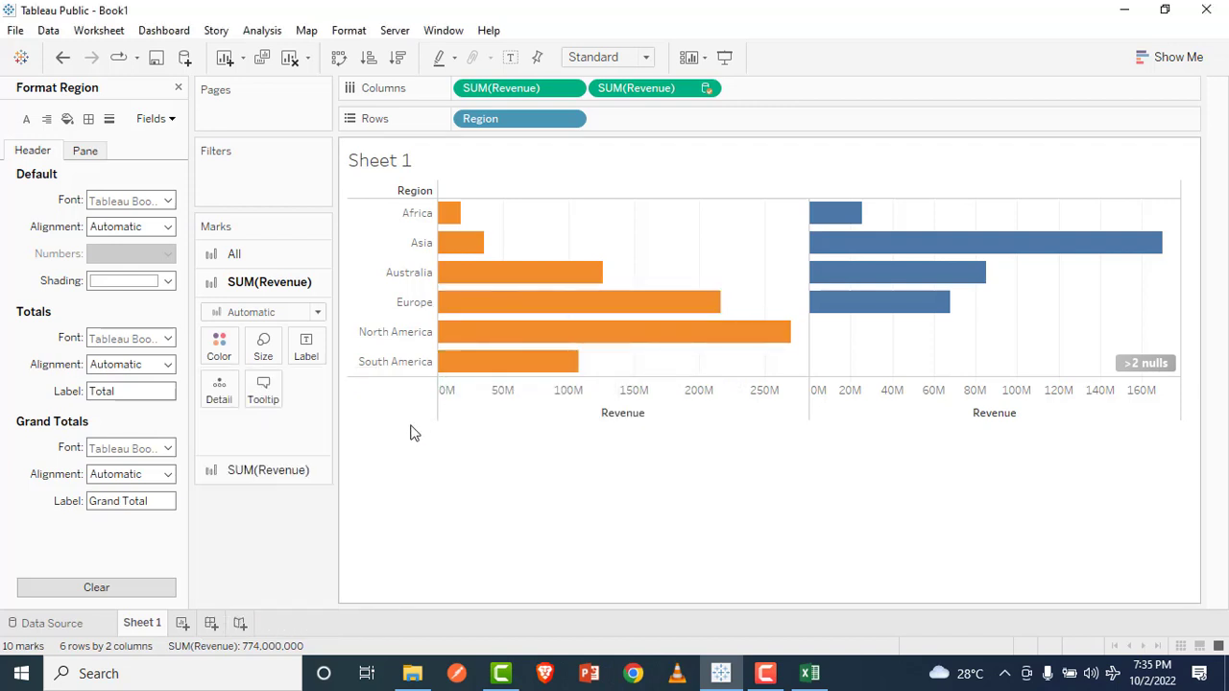
Step: Color the Airline2 Revenue bars red
left_click(266, 469)
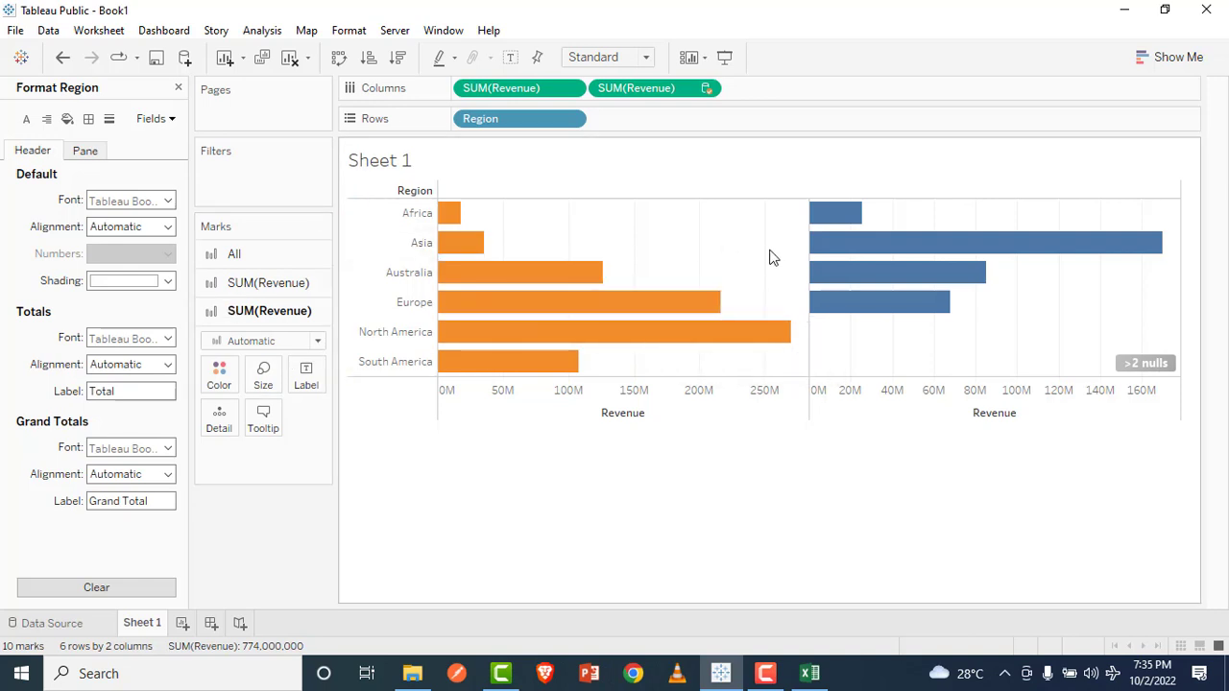
left_click(220, 379)
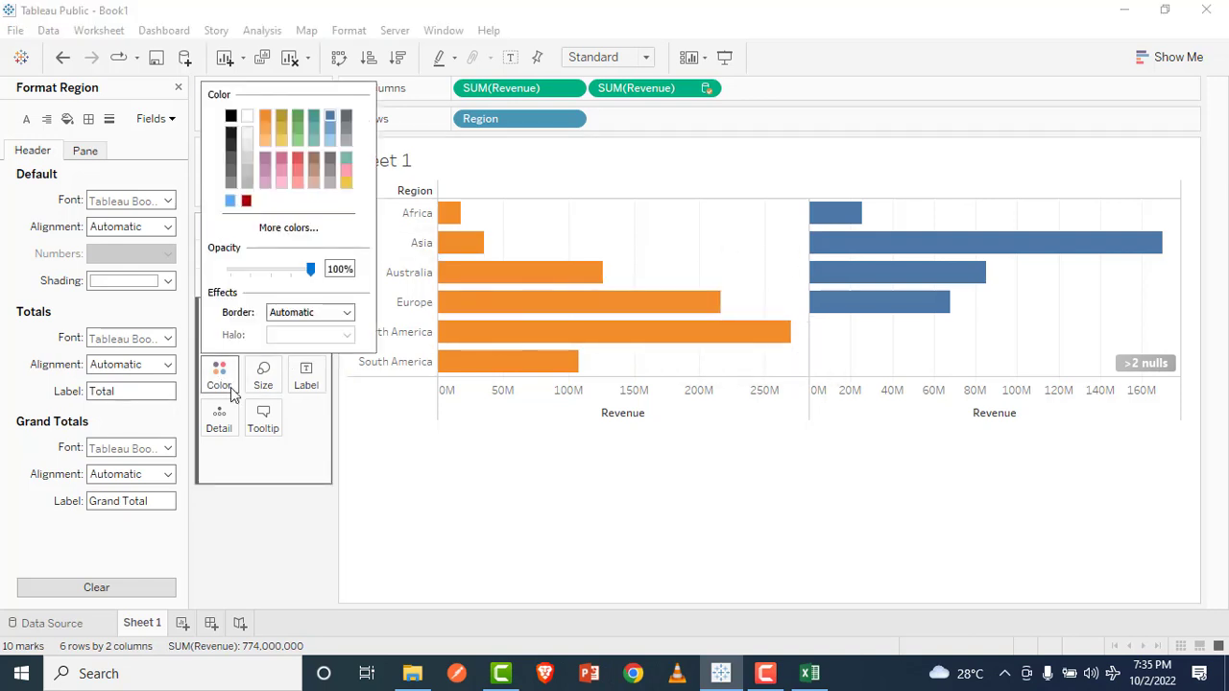
left_click(220, 379)
left_click(220, 379)
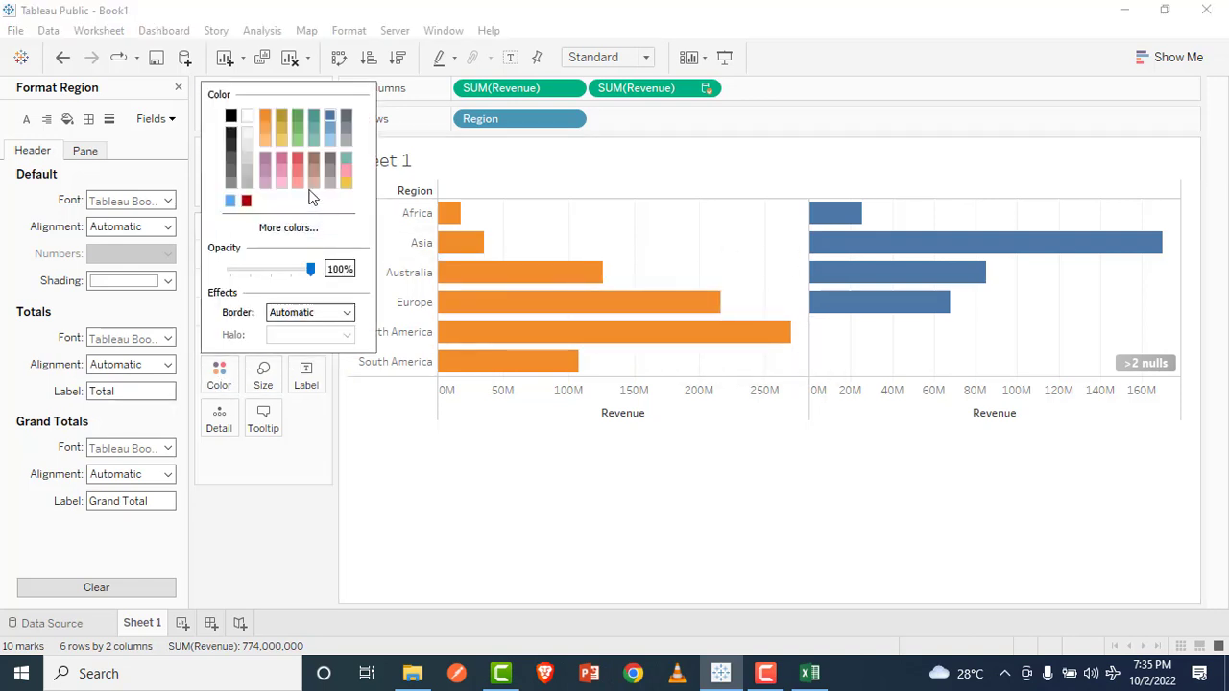
left_click(296, 160)
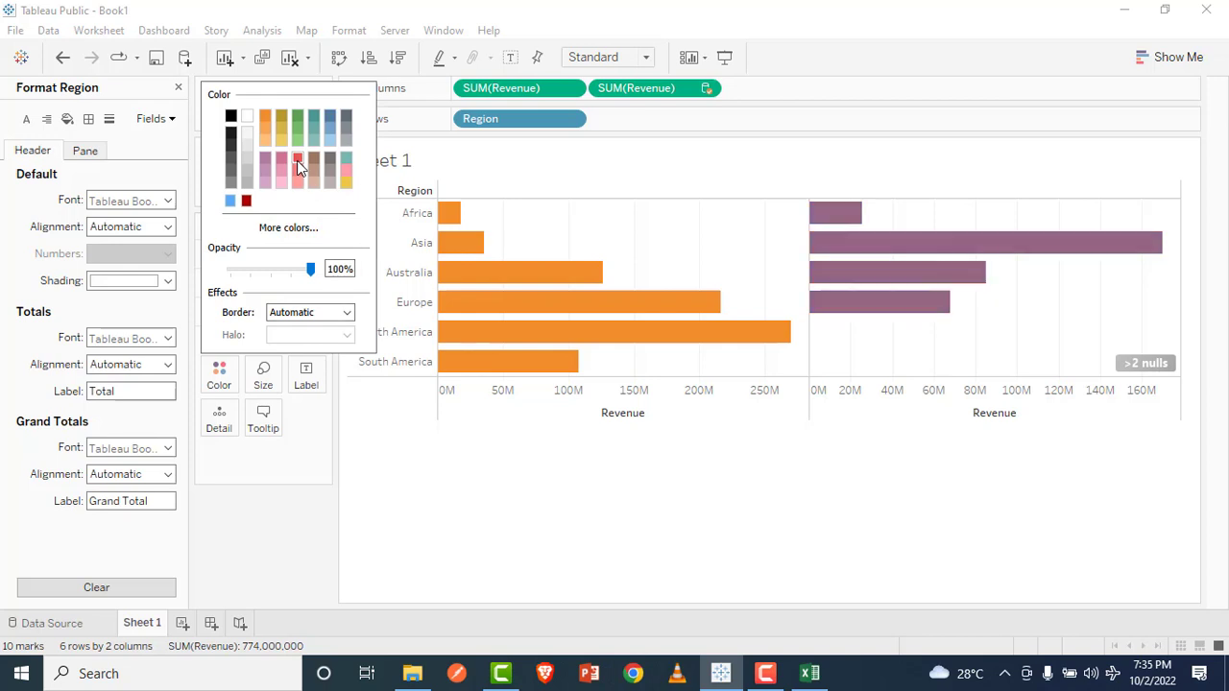
left_click(626, 524)
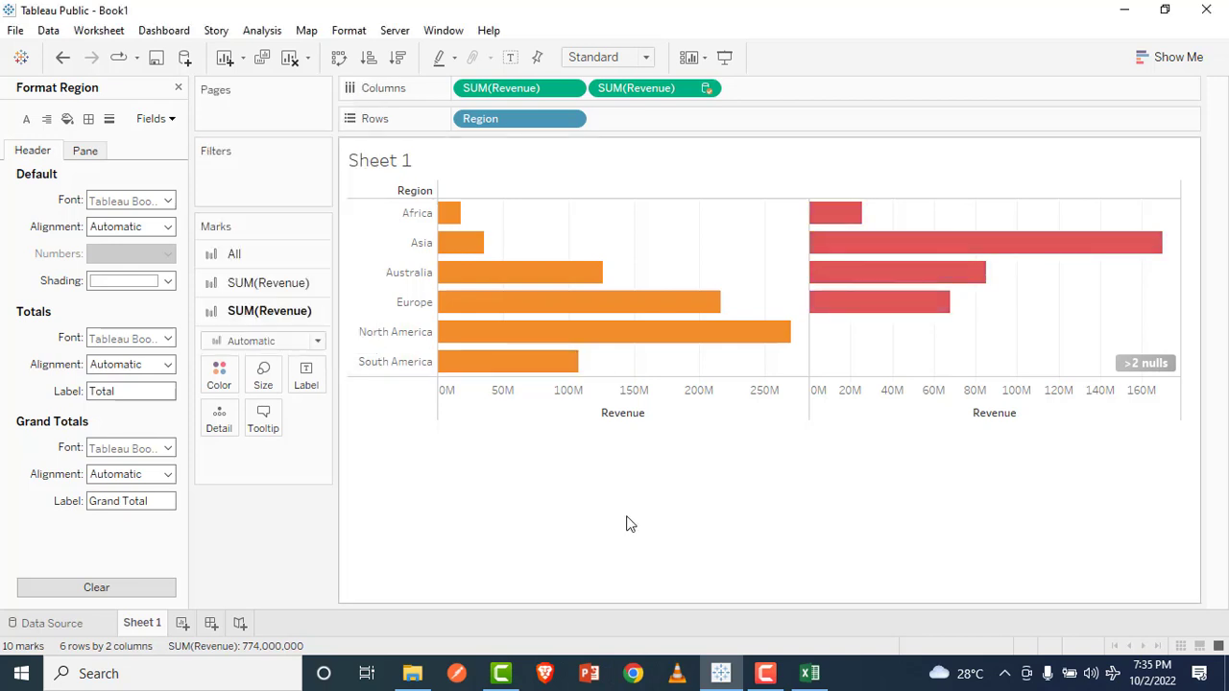
Step: Set the bars of both Revenue measures back to blue together, and close the region formatting options
left_click(256, 263)
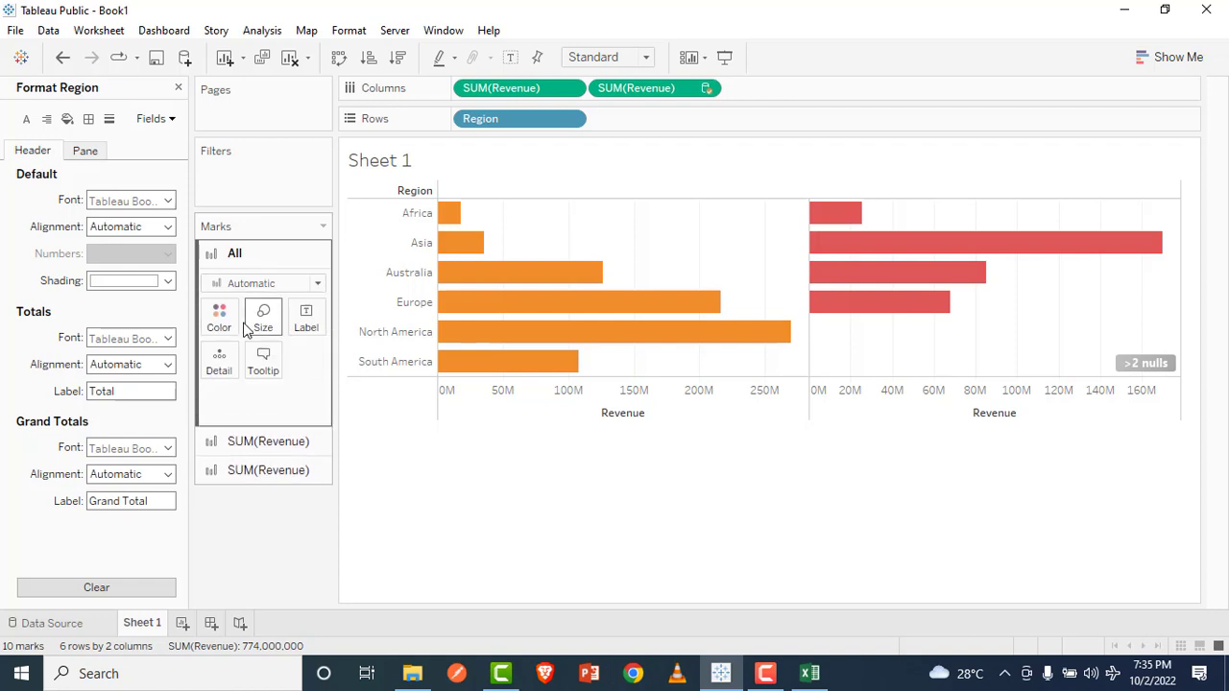
left_click(220, 316)
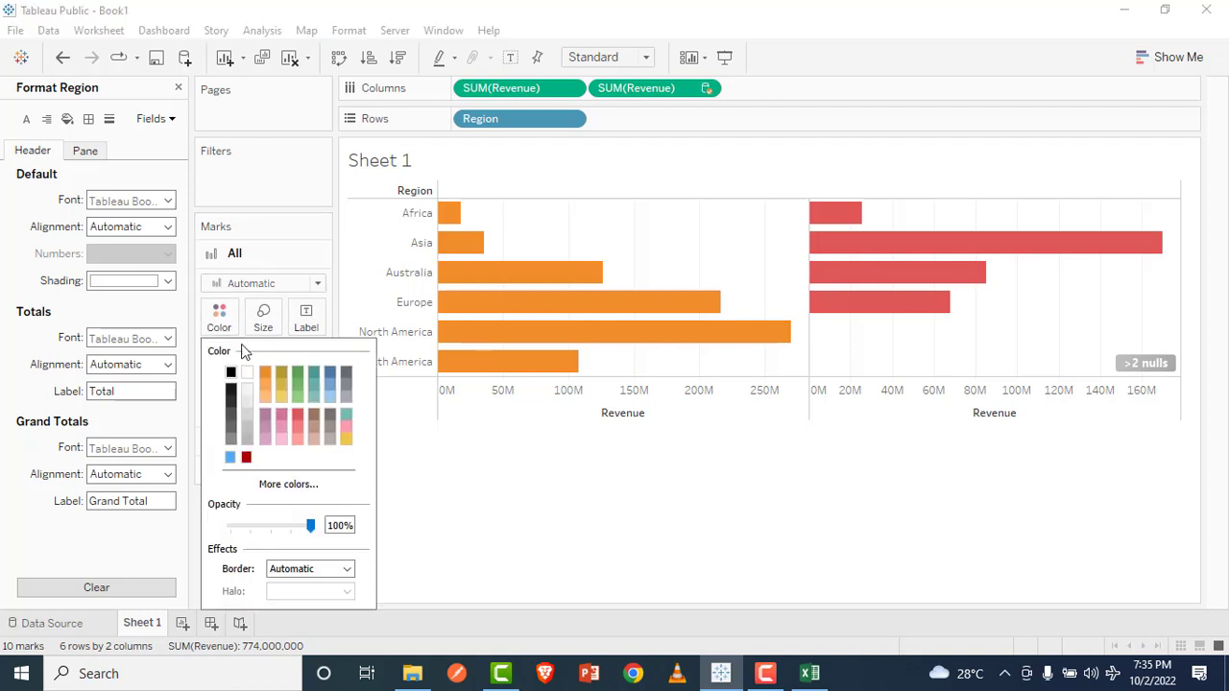
left_click(331, 370)
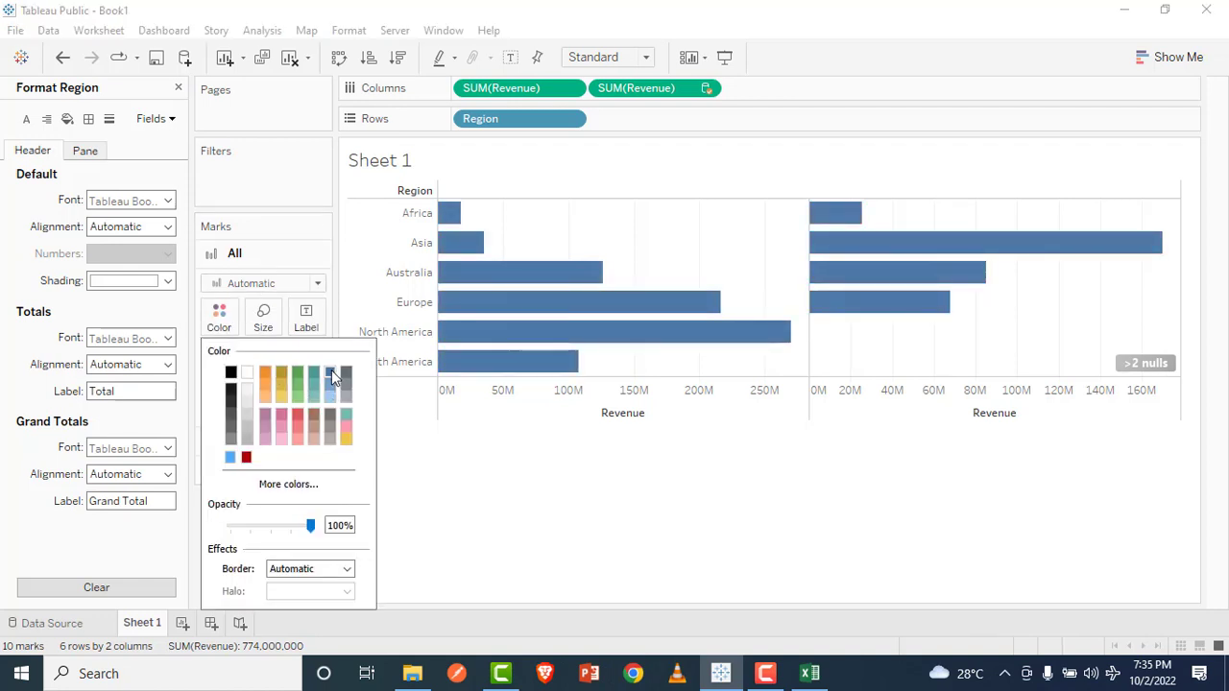
left_click(480, 570)
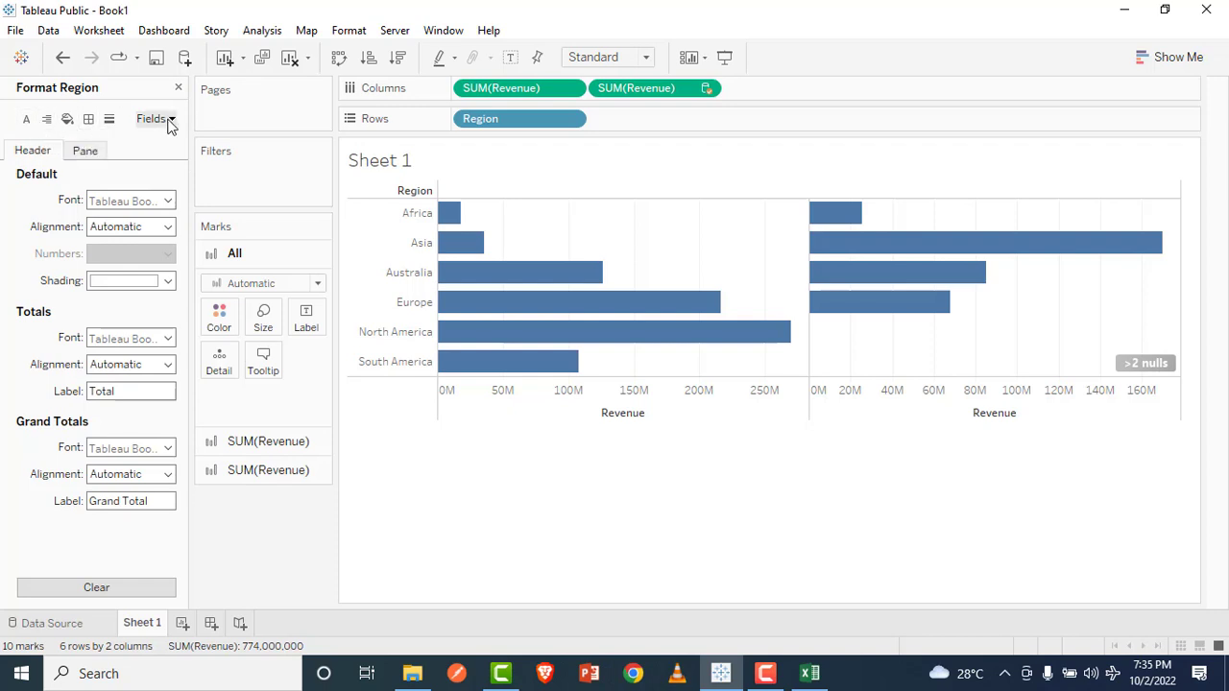
left_click(178, 87)
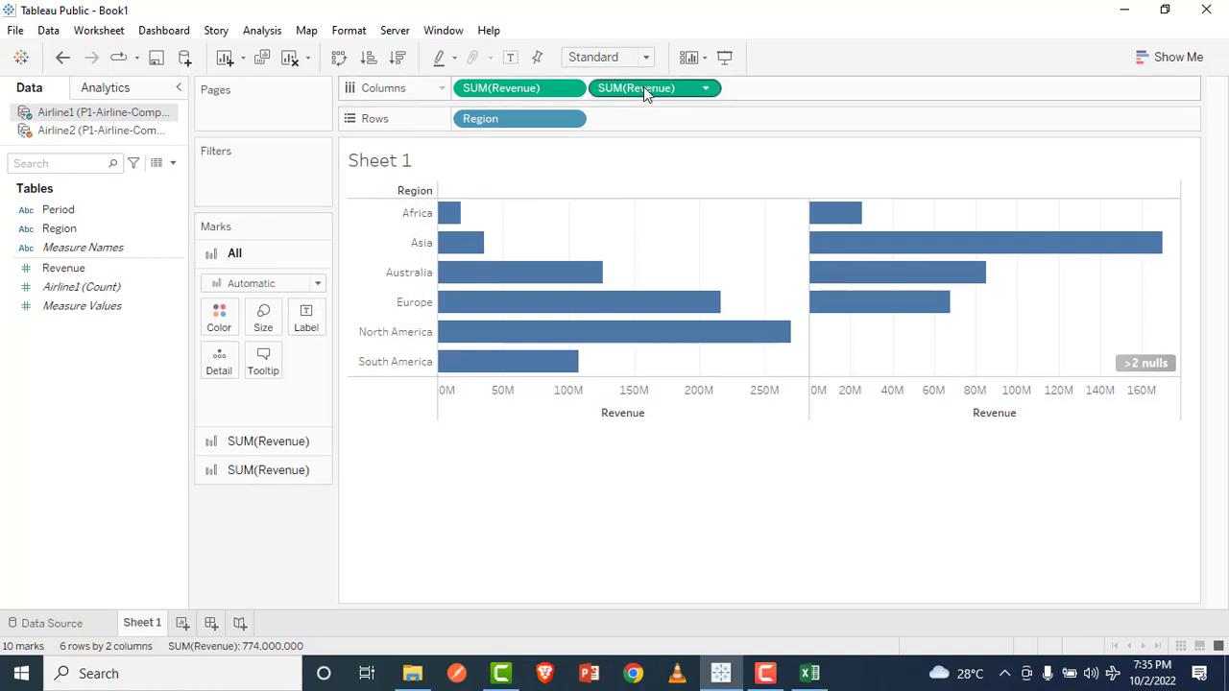
Step: Label each airline's bars with the sum of Revenue from its own data source, Airline1 first and Airline2 second
left_click(504, 88)
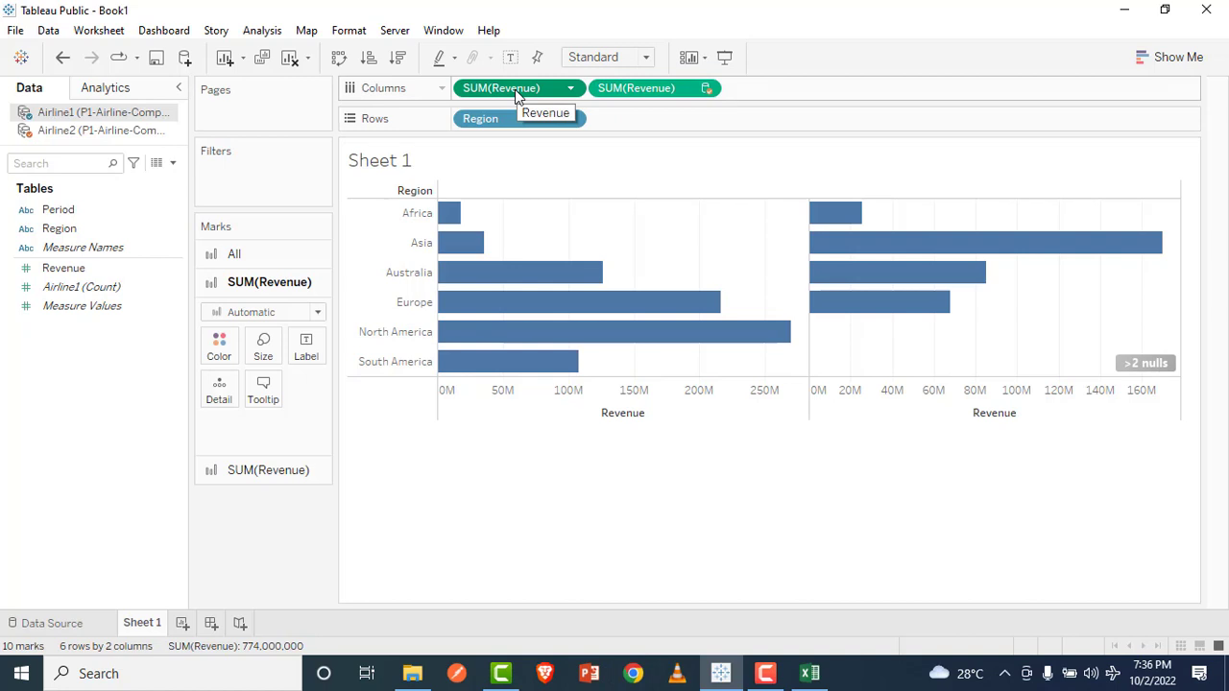
left_click_drag(514, 89, 309, 352)
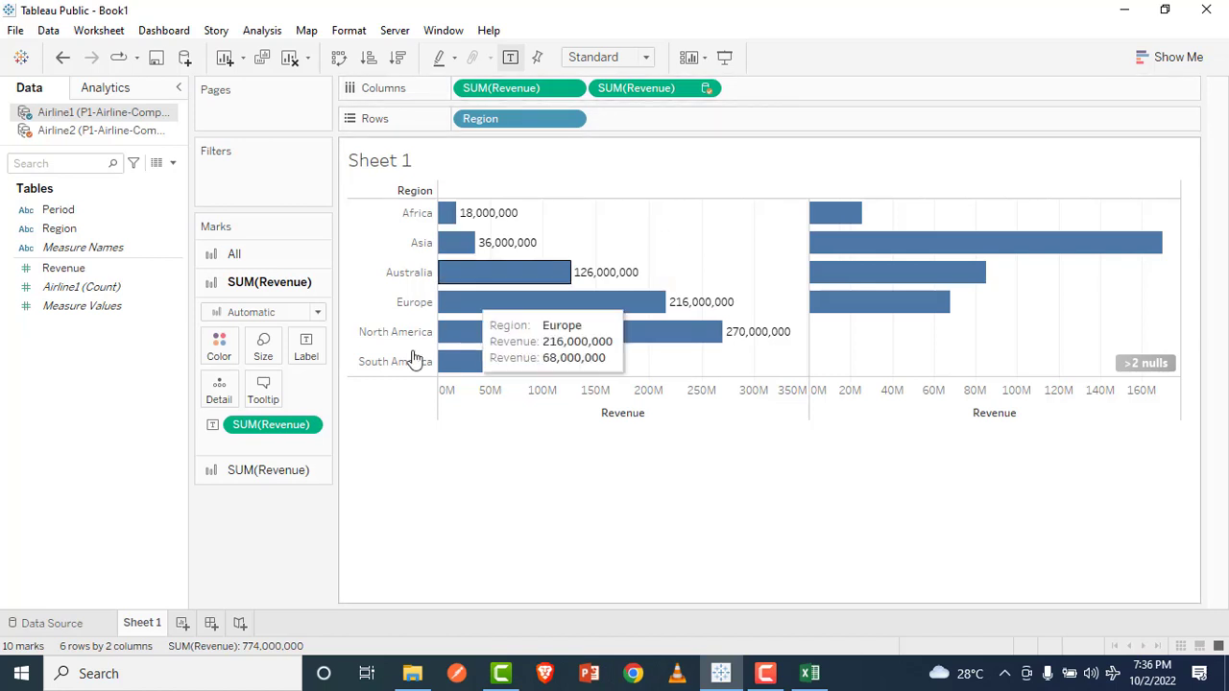
left_click(278, 472)
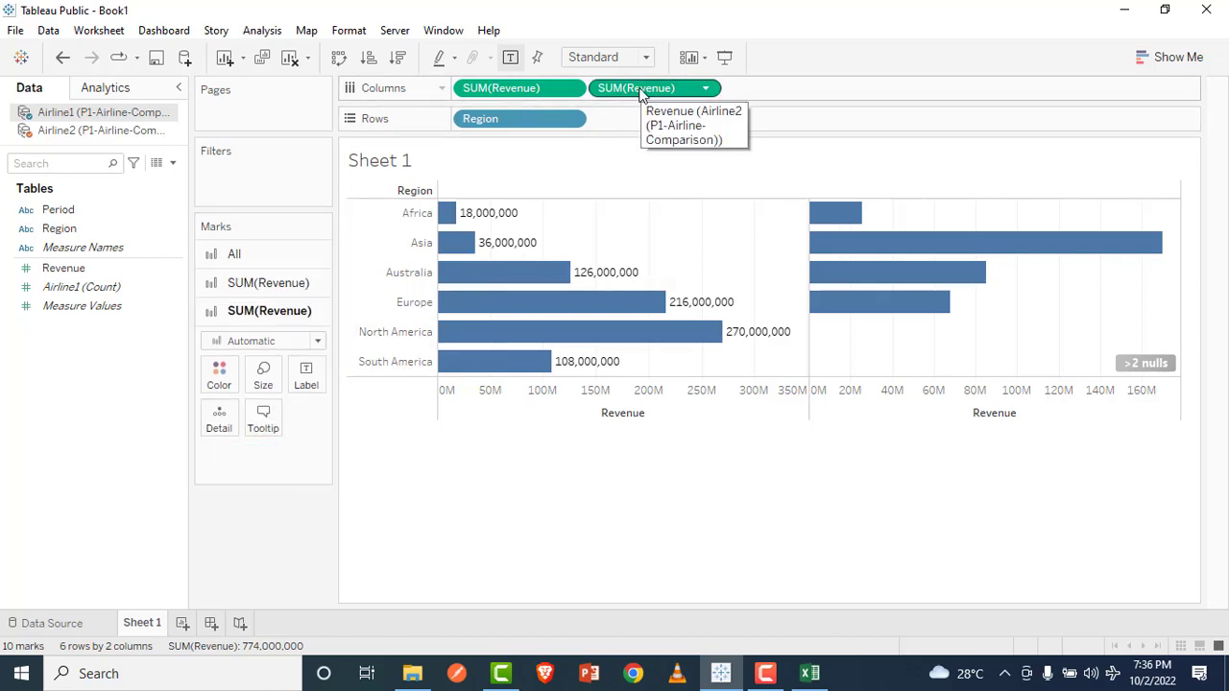
left_click_drag(639, 91, 305, 377)
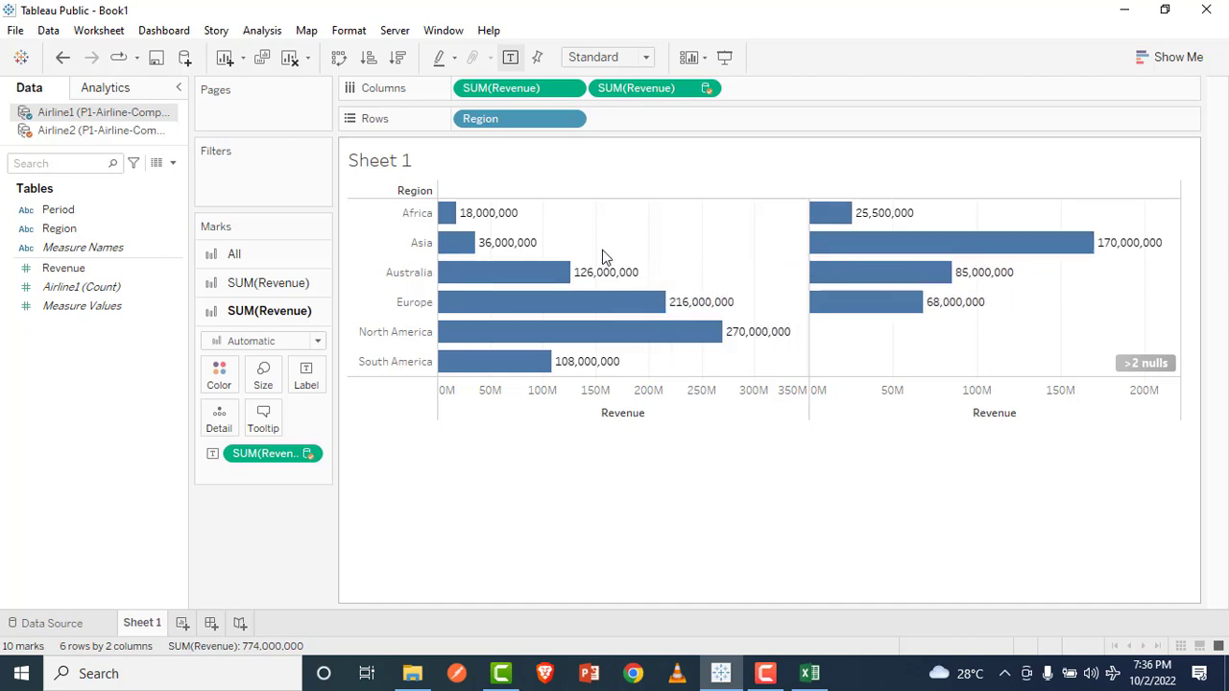
mouse_move(447, 221)
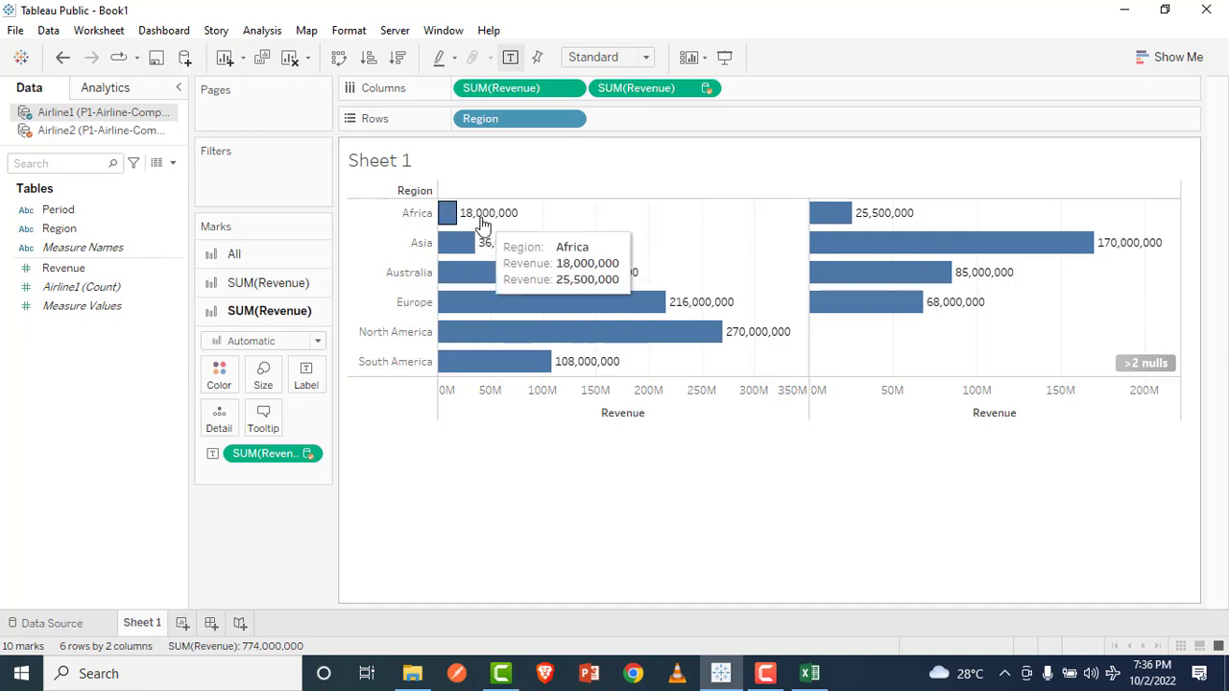
mouse_move(862, 219)
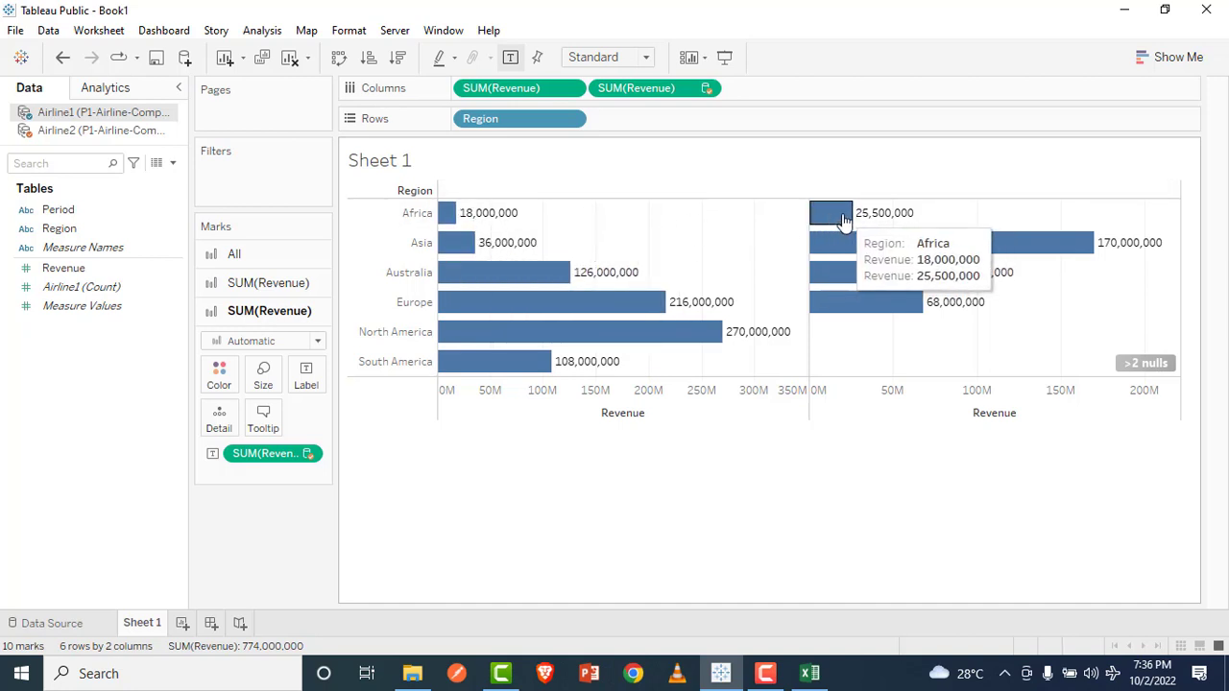
right_click(505, 217)
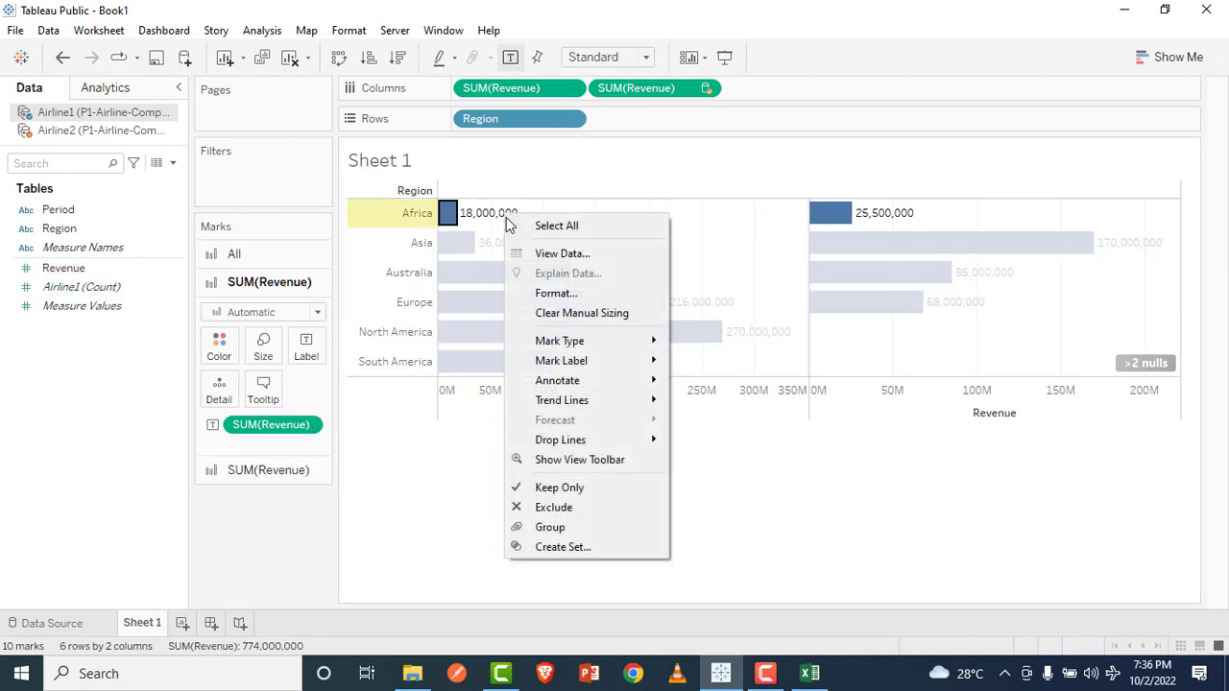
left_click(547, 294)
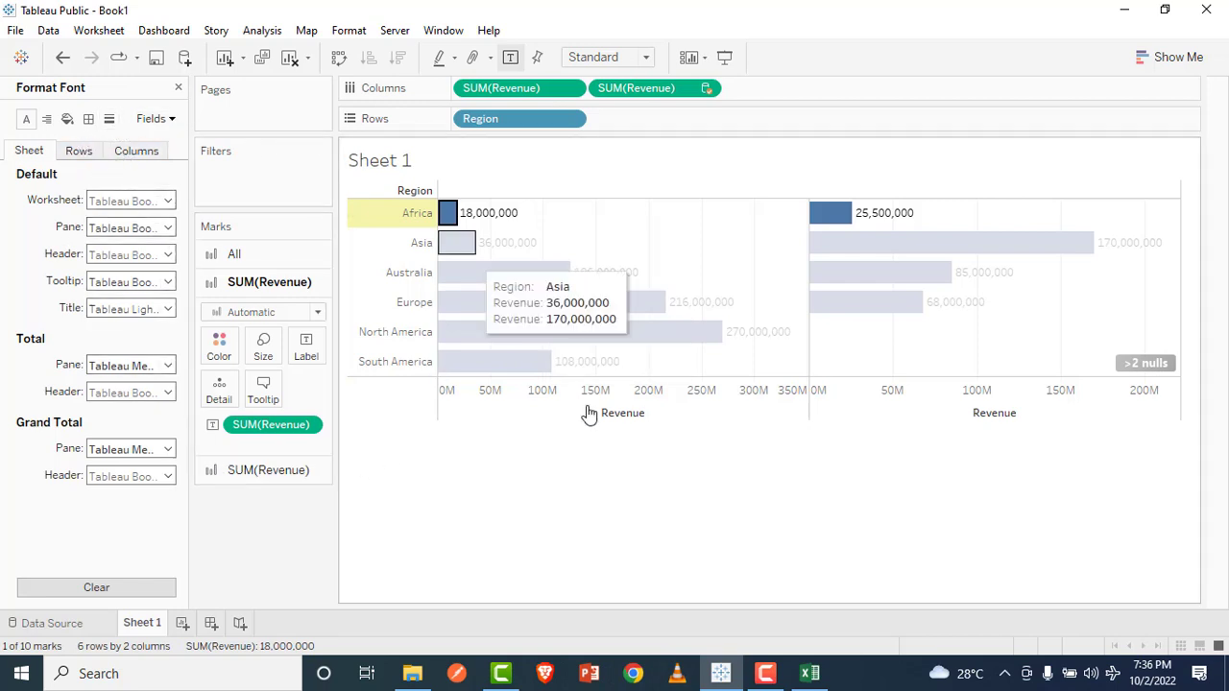
left_click(644, 535)
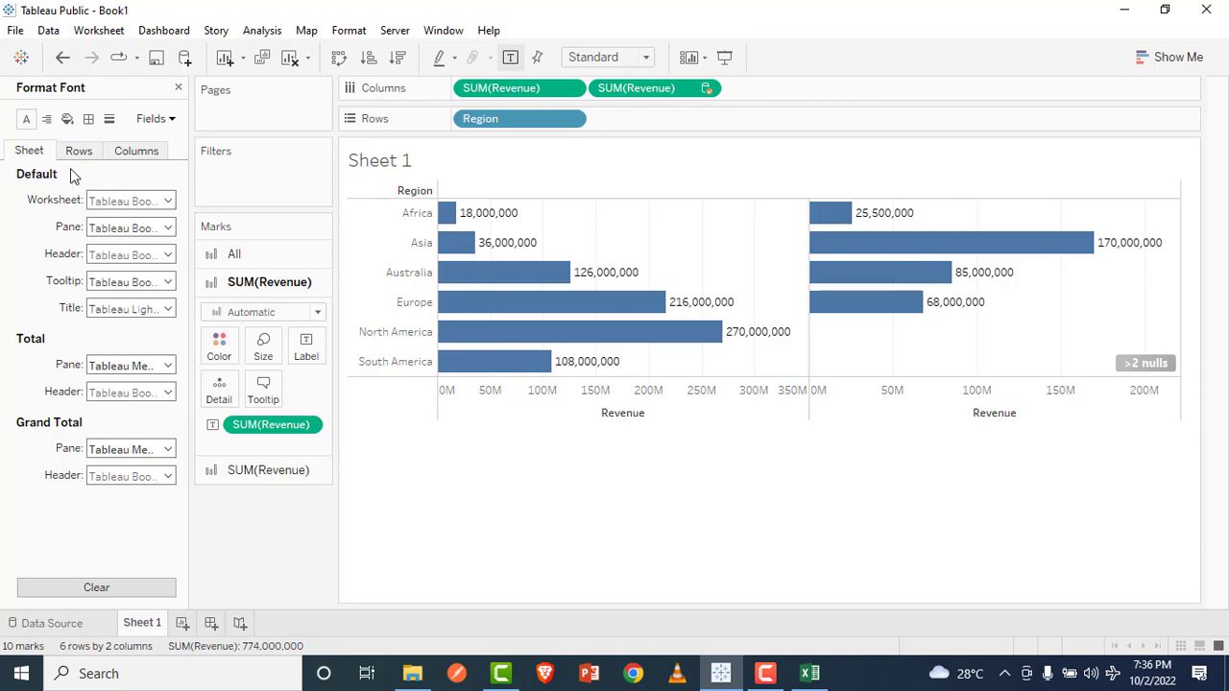
left_click(773, 675)
left_click(716, 528)
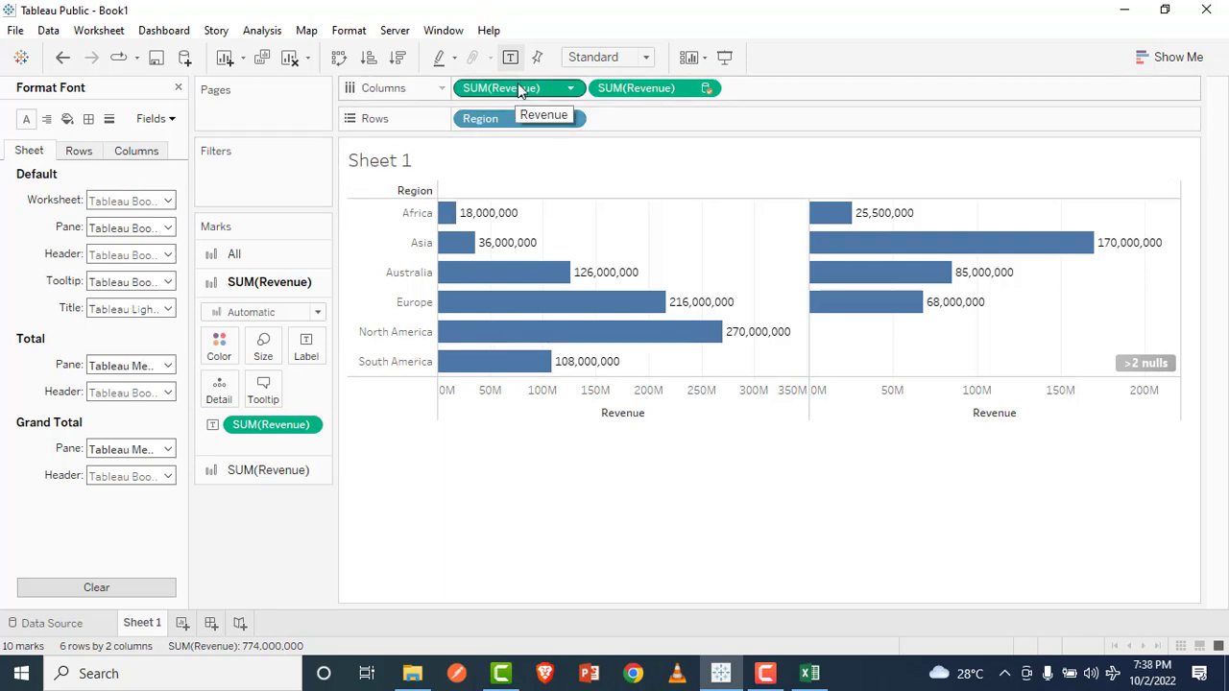
left_click(179, 87)
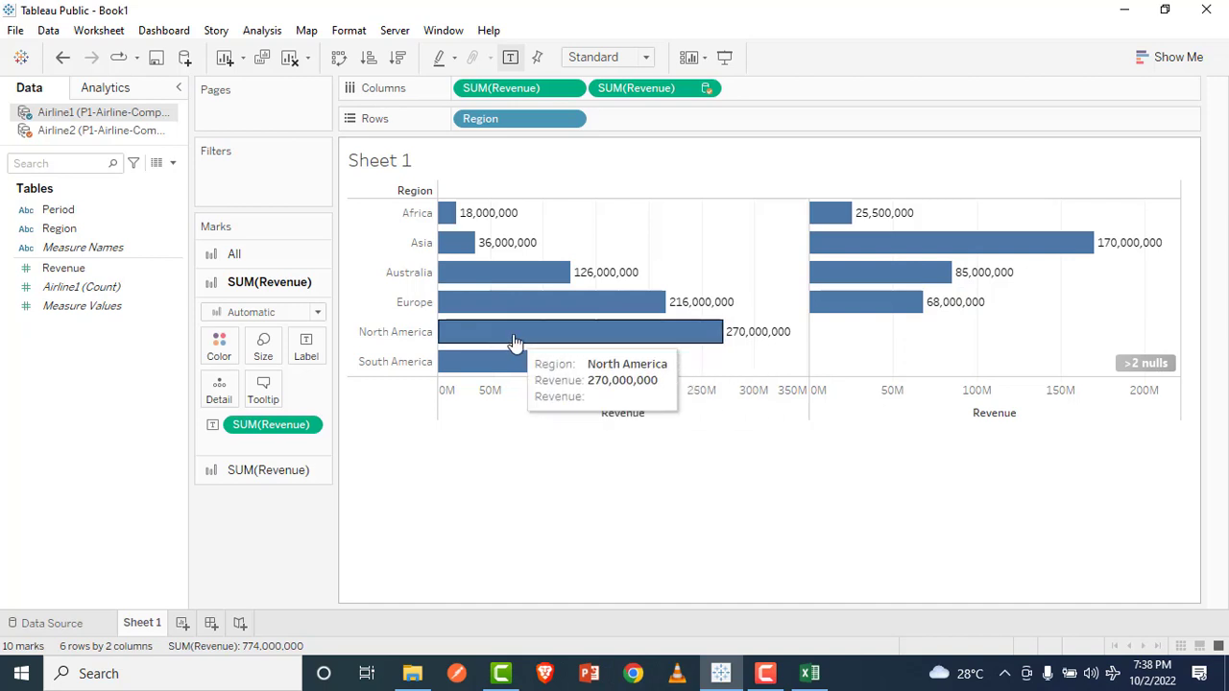
Step: Compare the Airline1 and Airline2 sheets of the P1-Airline-Comparison workbook in Excel, and return to Tableau Public
left_click(810, 673)
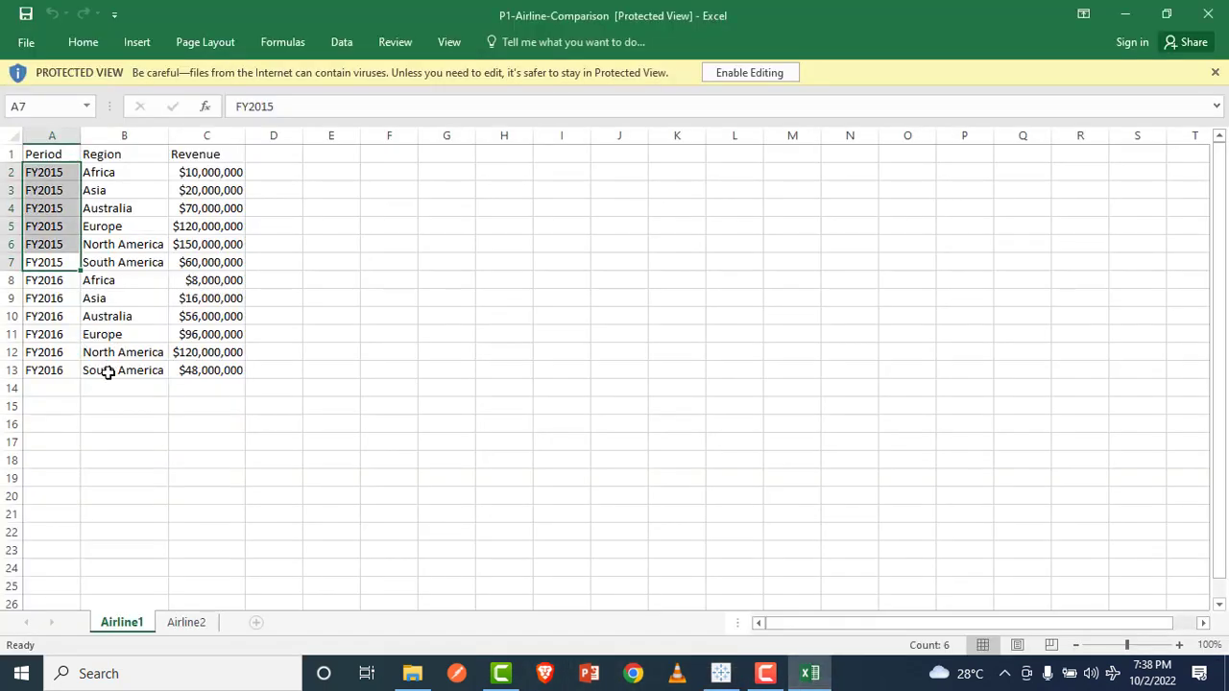
left_click(181, 623)
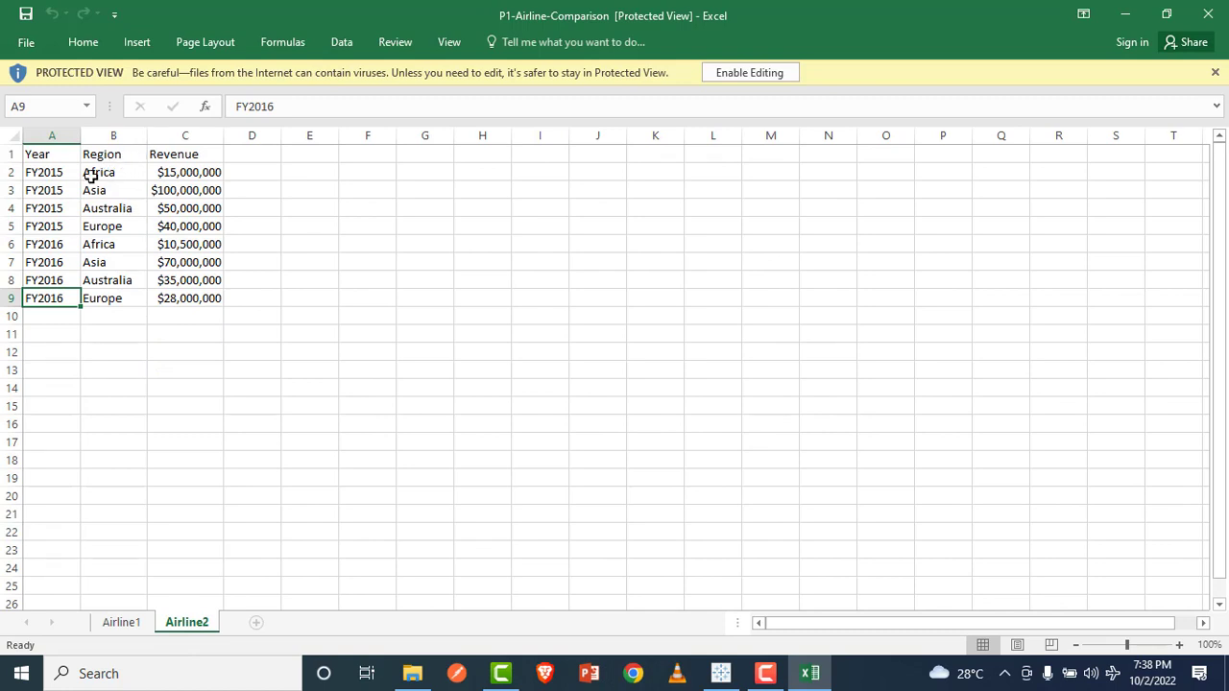
left_click(125, 626)
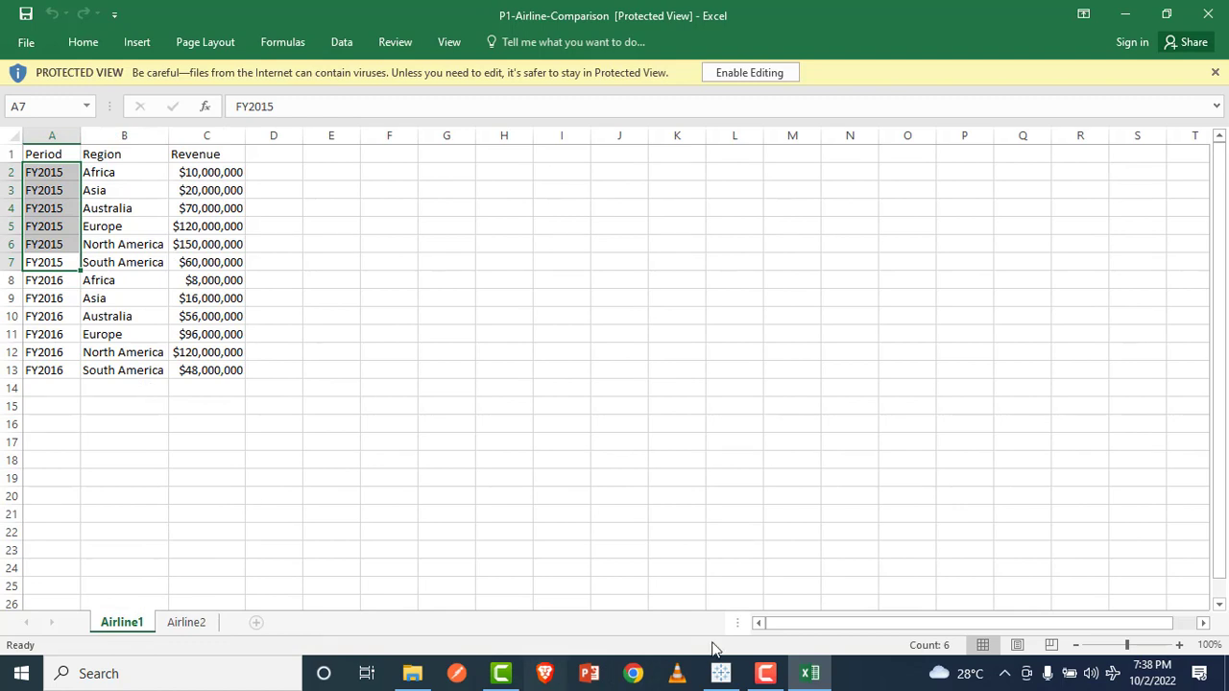
left_click(720, 673)
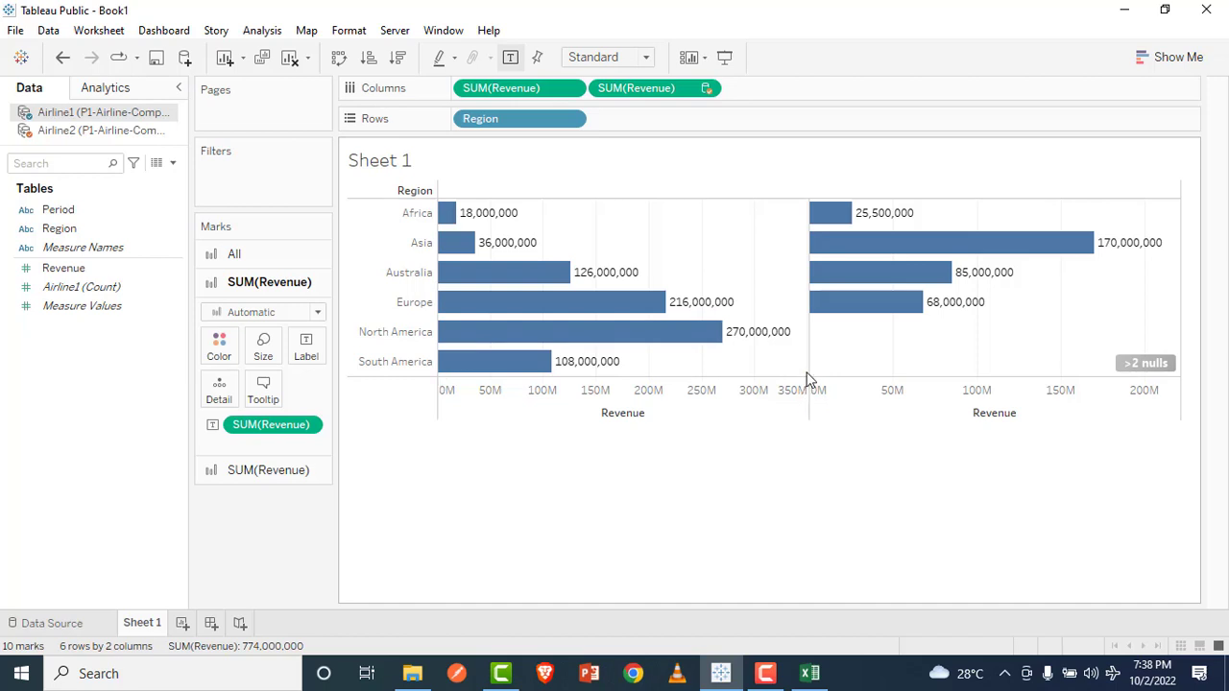
Step: Add Period from the Airline1 data source to the rows, ahead of Region, and review the chart split by fiscal year
mouse_move(528, 329)
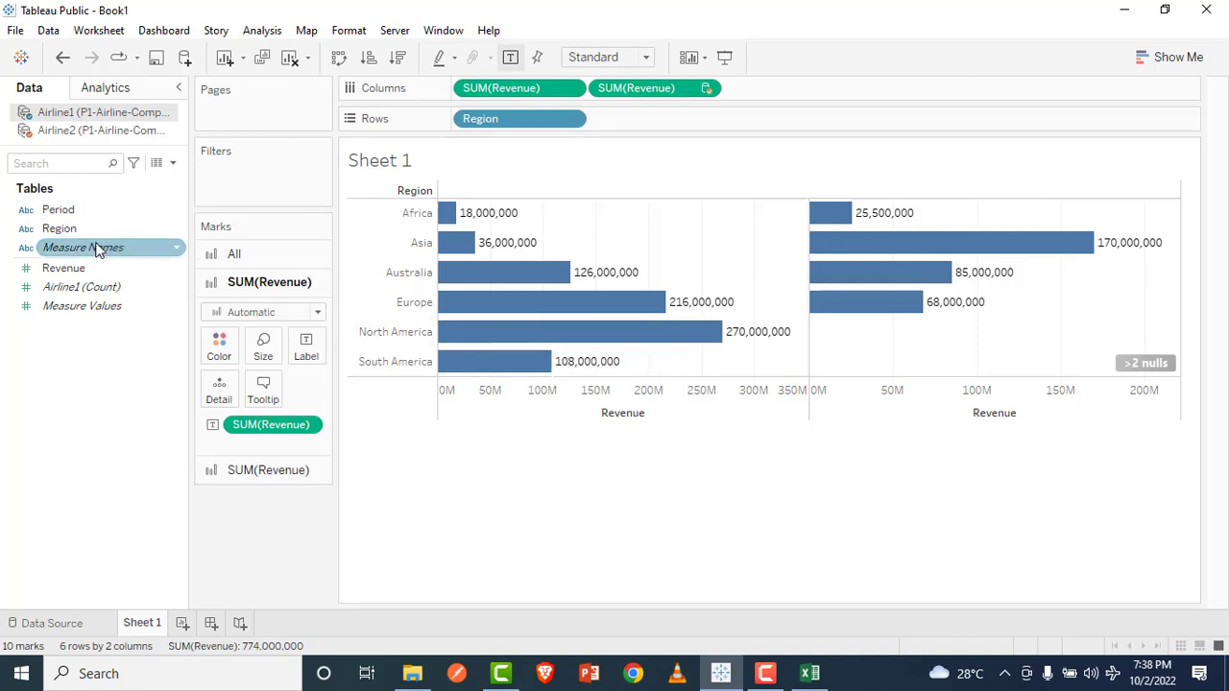
left_click_drag(81, 211, 454, 119)
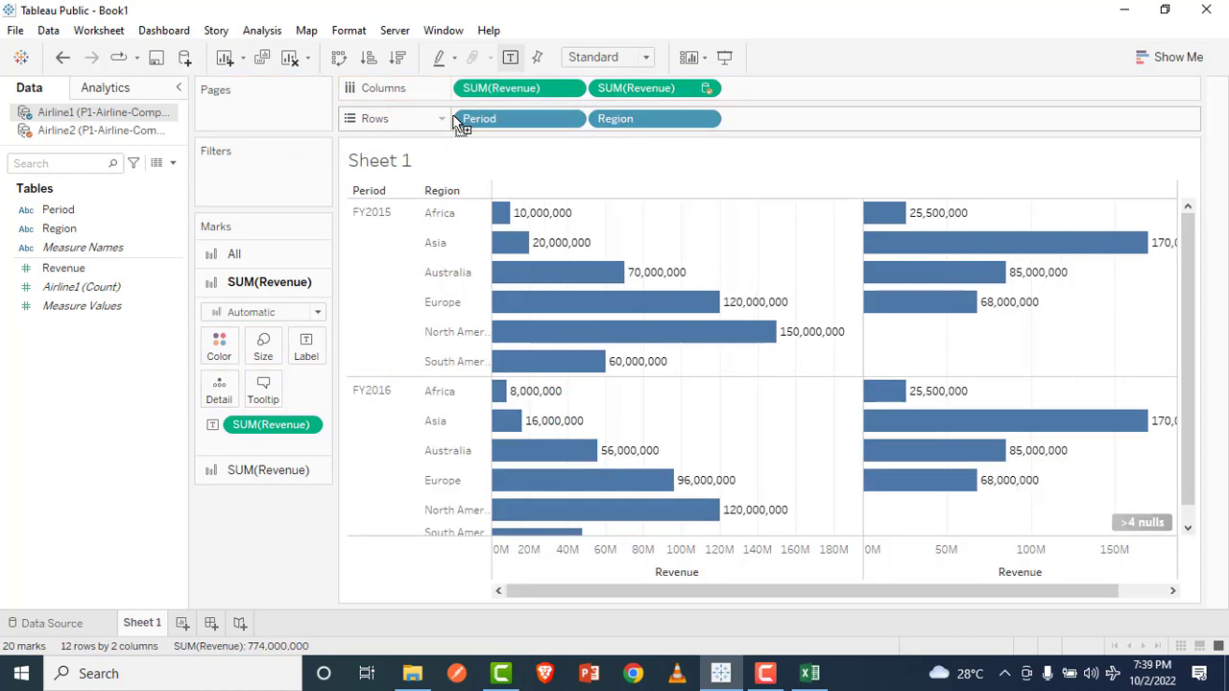
scroll(614, 245, "down", 1)
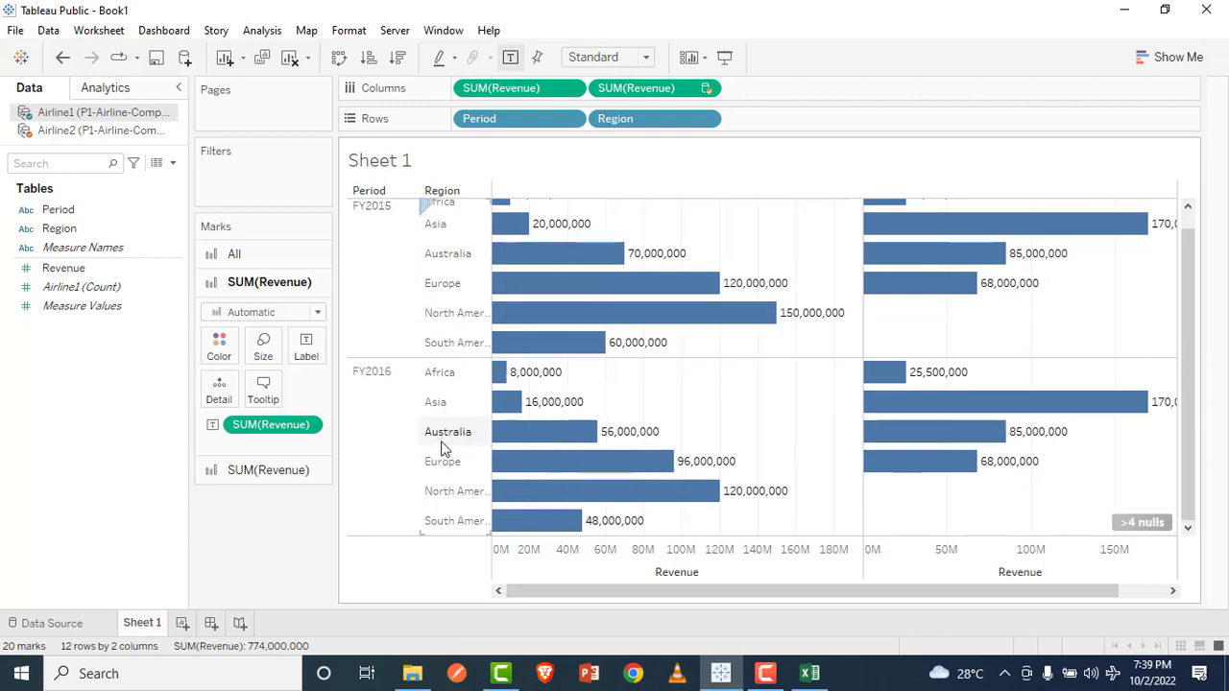
scroll(787, 441, "up", 1)
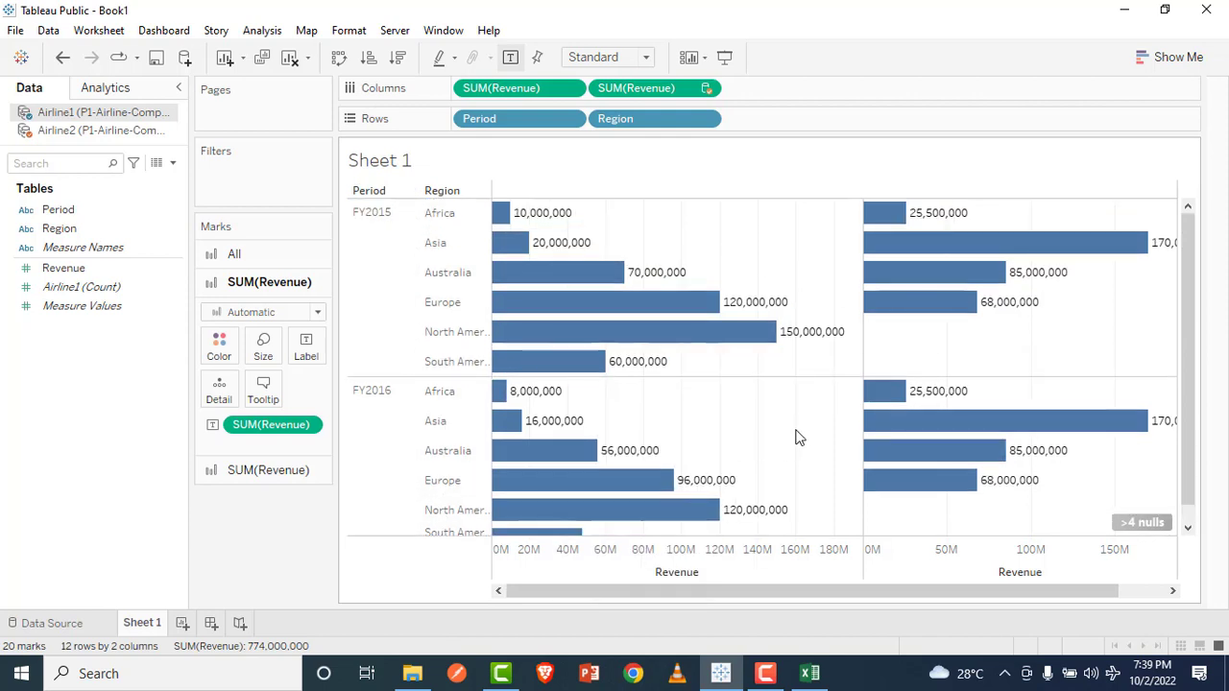